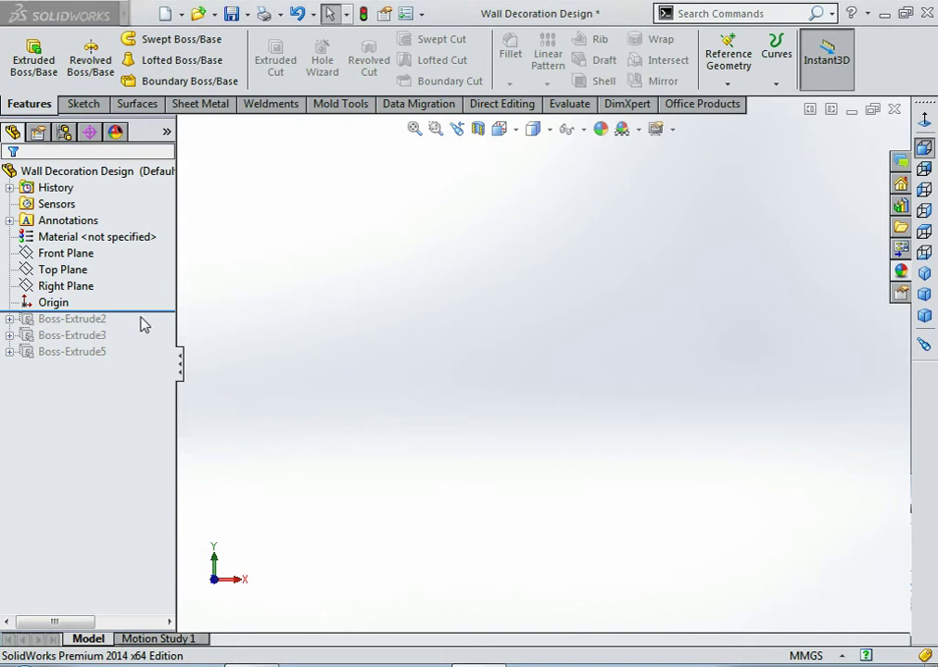
Step: Roll the model back to the club extrusion and select its Sketch1
left_click_drag(155, 309, 155, 326)
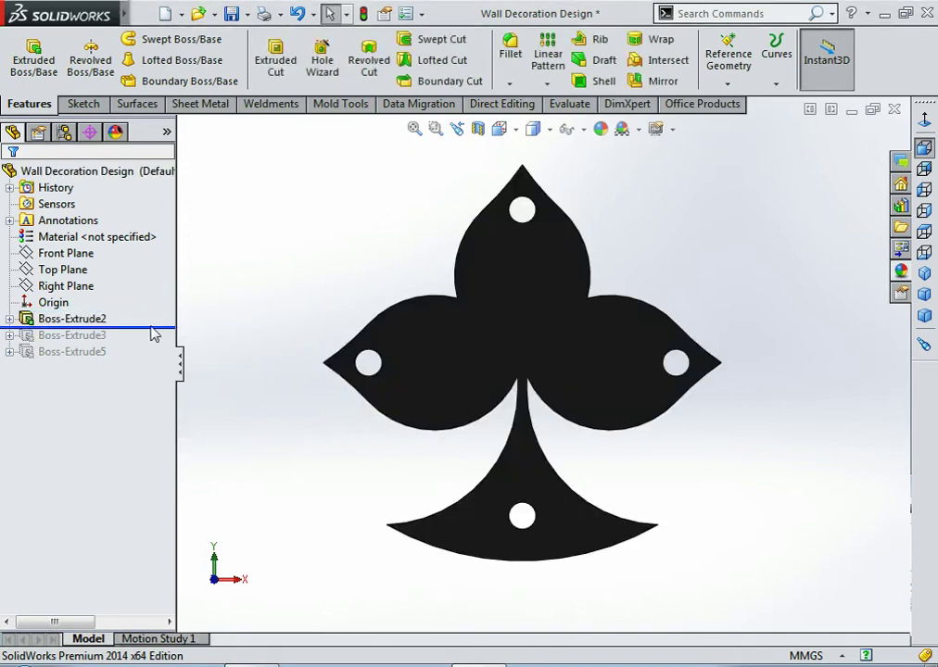
left_click(10, 318)
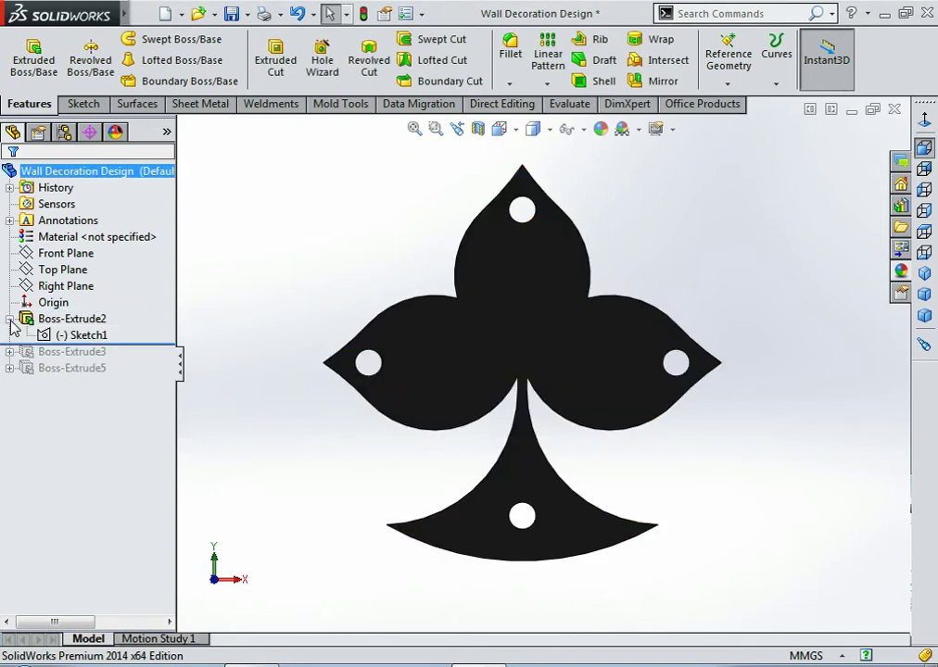
left_click(79, 336)
Step: Edit Sketch1 and fit the whole club outline in view
left_click(90, 309)
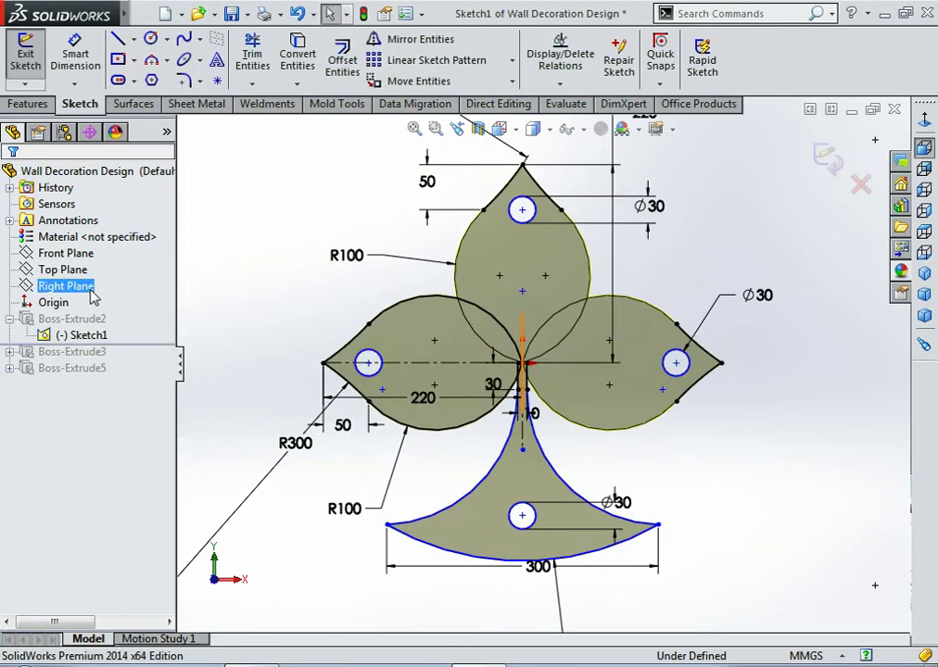
key("f")
scroll(582, 372, "down", 1)
scroll(572, 365, "down", 1)
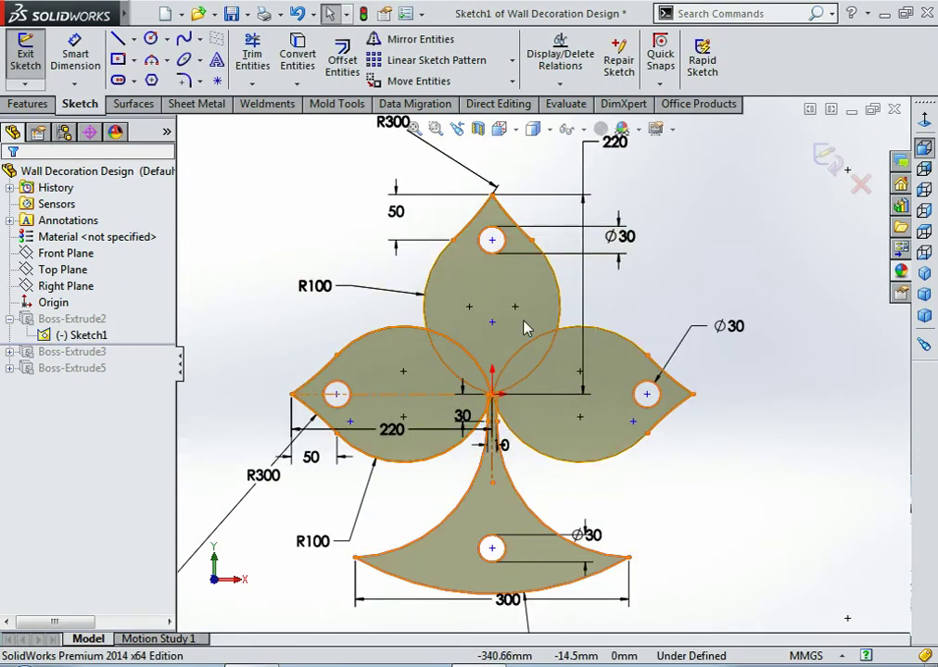
scroll(498, 264, "up", 1)
key("z")
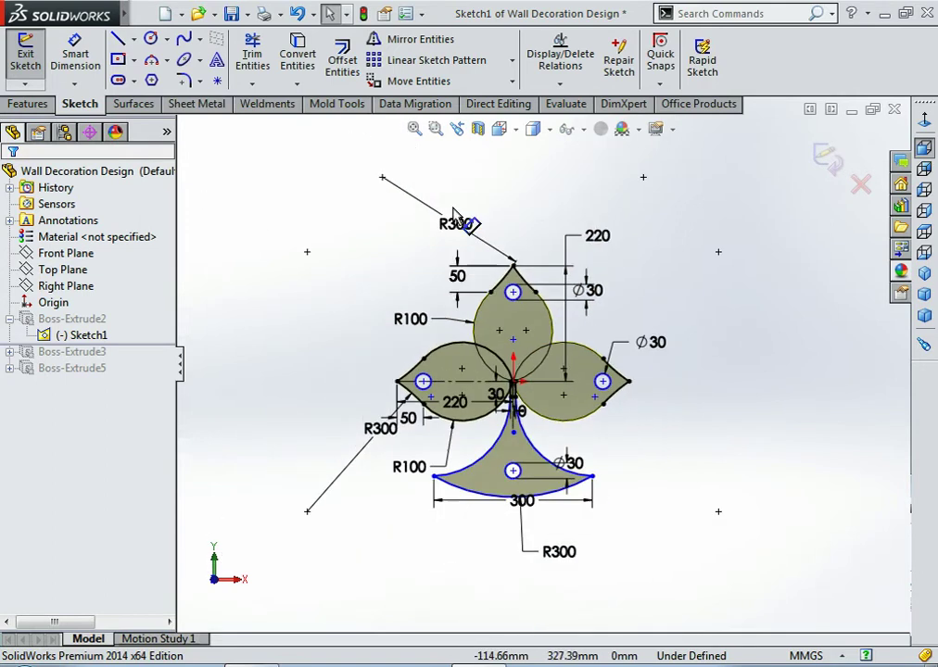
Step: Shift the top R300 dimension label slightly
left_click_drag(454, 226, 456, 223)
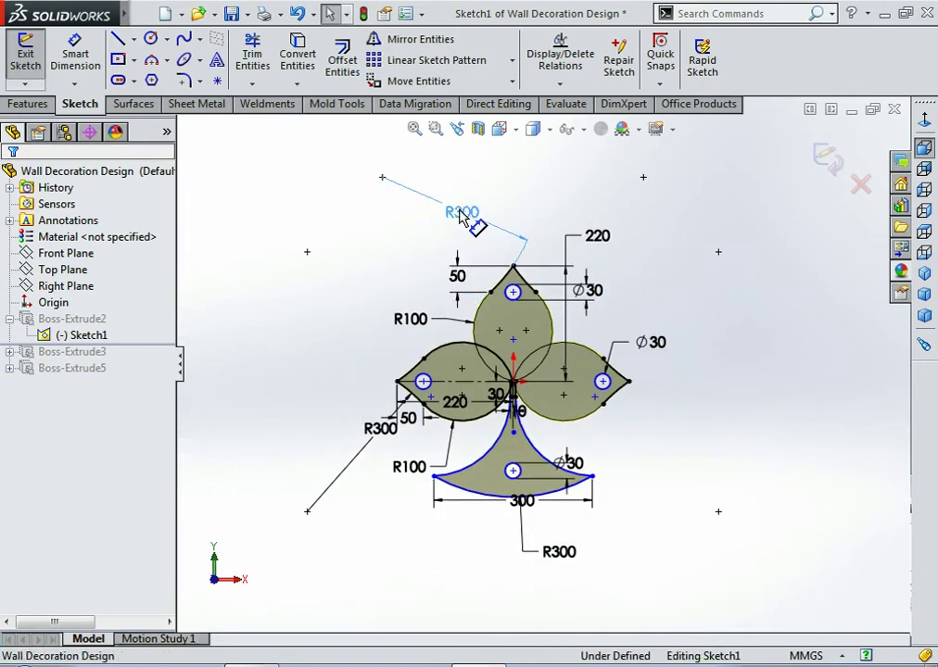
left_click(702, 451)
scroll(498, 445, "down", 2)
scroll(498, 445, "down", 2)
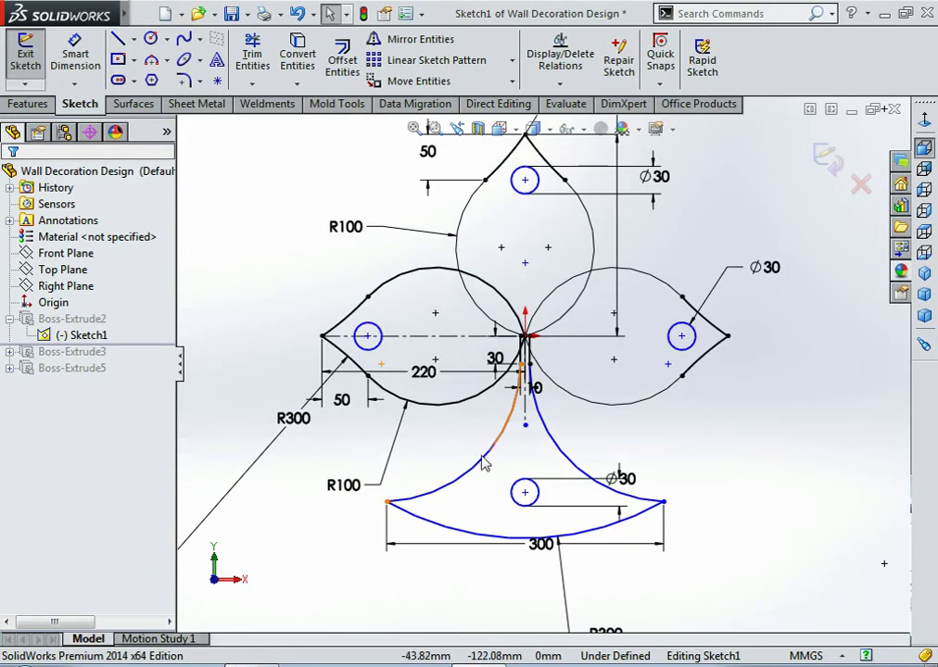
scroll(466, 490, "up", 1)
scroll(519, 343, "up", 1)
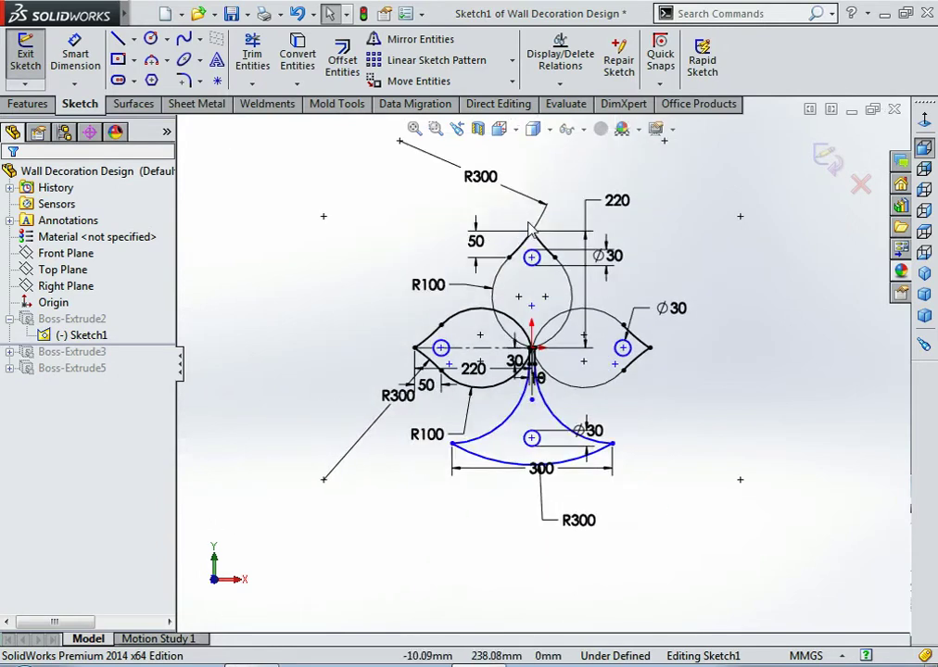
scroll(515, 309, "down", 3)
Step: Move the 50 dimension further left and the R300 dimension lower
left_click_drag(428, 313, 401, 307)
scroll(471, 318, "up", 1)
left_click(366, 292)
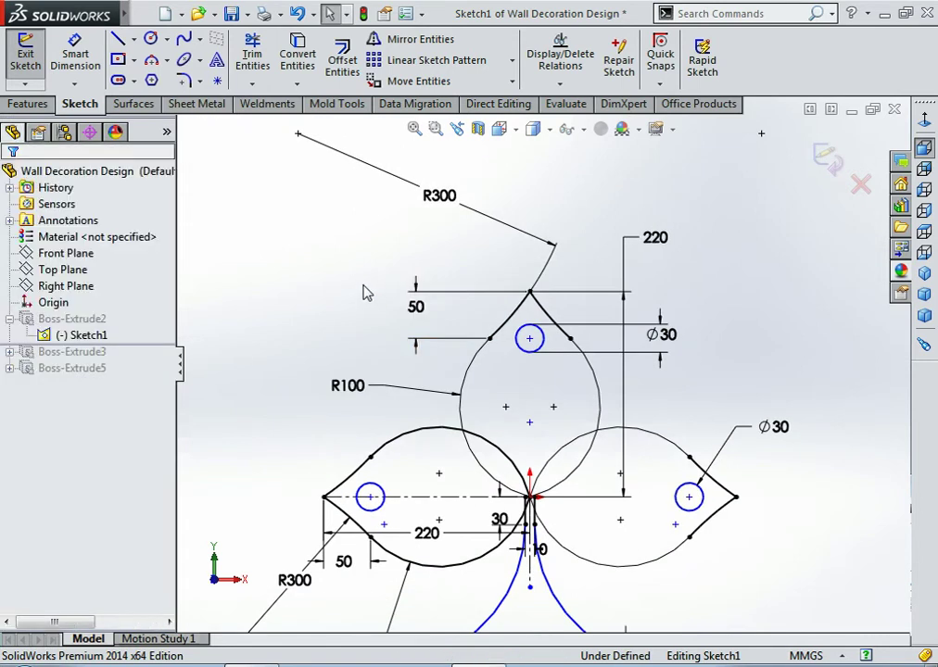
left_click_drag(455, 202, 437, 262)
left_click(358, 314)
Step: Nudge the R100 dimension label up and to the right
left_click_drag(366, 388, 389, 389)
scroll(422, 449, "up", 2)
scroll(422, 450, "down", 2)
scroll(496, 449, "down", 2)
scroll(482, 445, "down", 1)
scroll(429, 372, "up", 3)
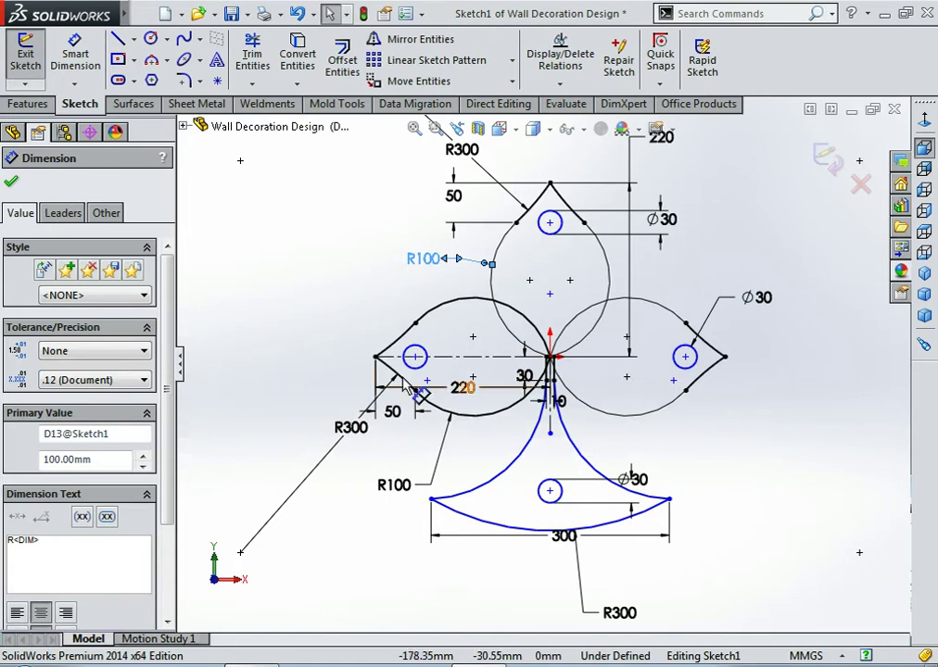
Step: Move the right hole's Ø30 dimension upward
scroll(760, 324, "down", 1)
left_click_drag(770, 318, 747, 288)
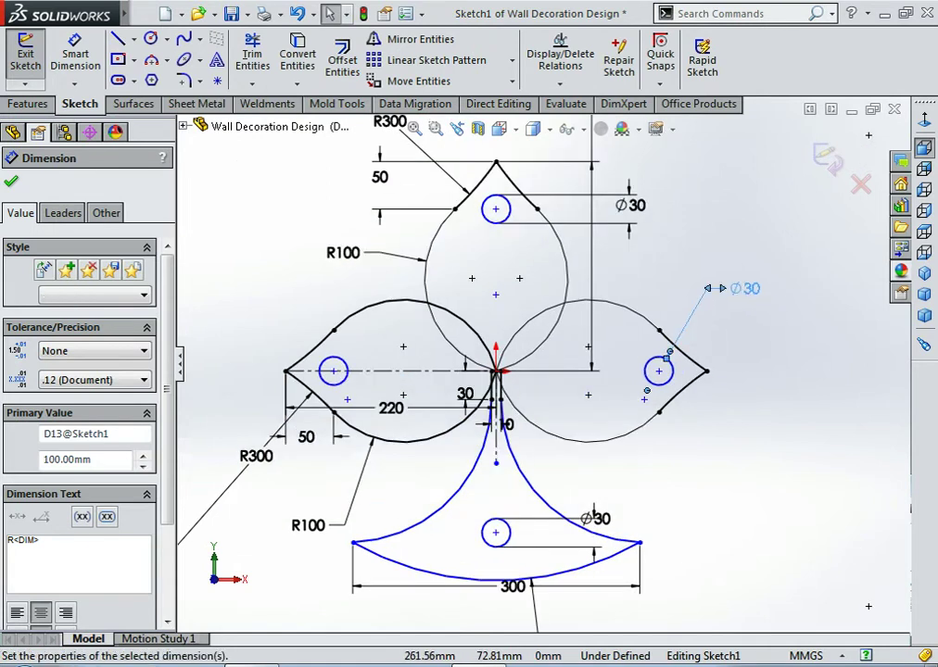
left_click(726, 436)
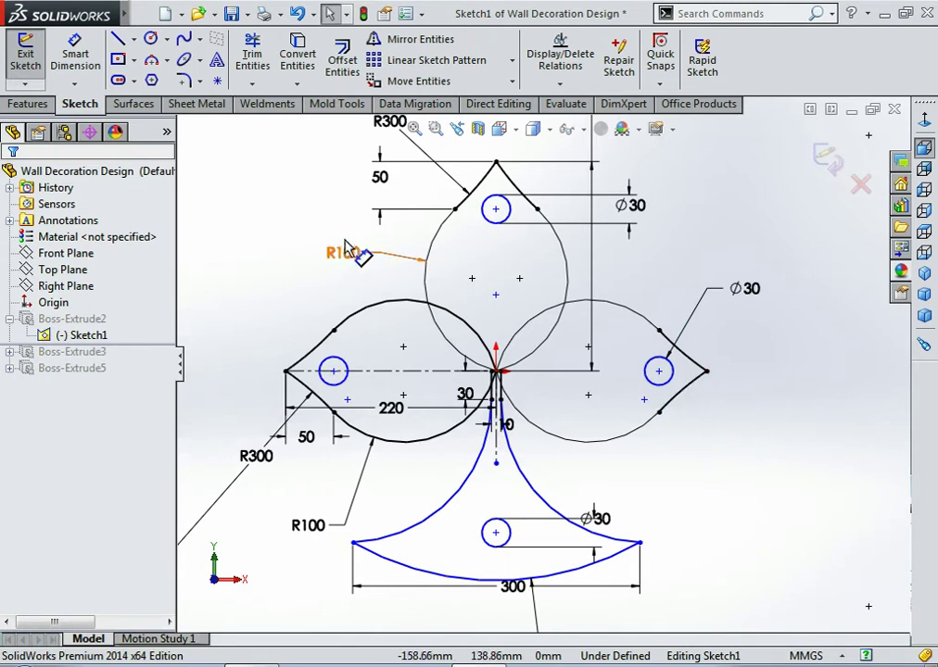
Step: Start a Smart Dimension from the right hole's centre point
left_click(75, 54)
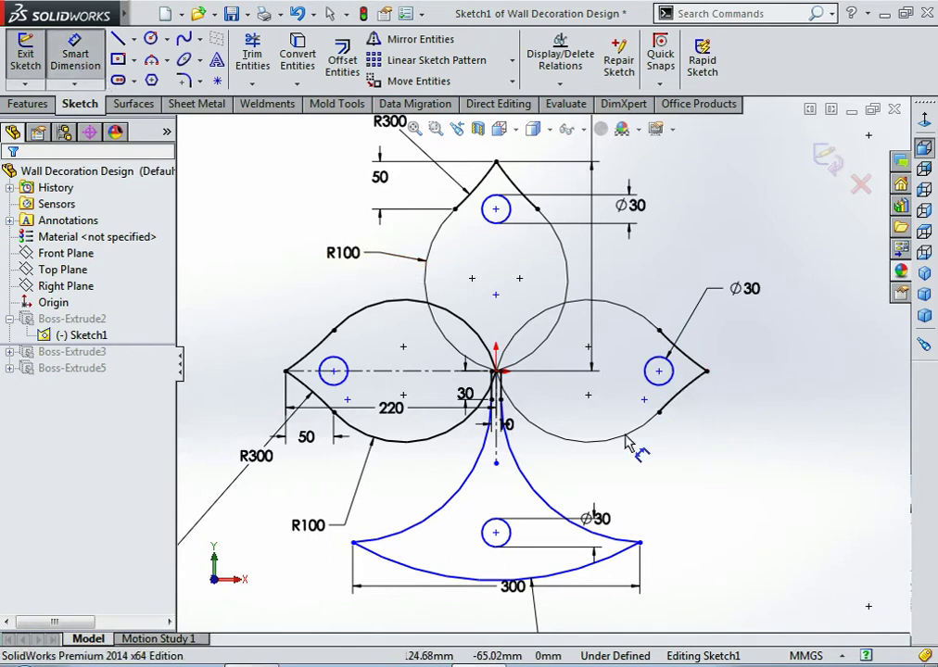
scroll(651, 385, "down", 2)
left_click(639, 341)
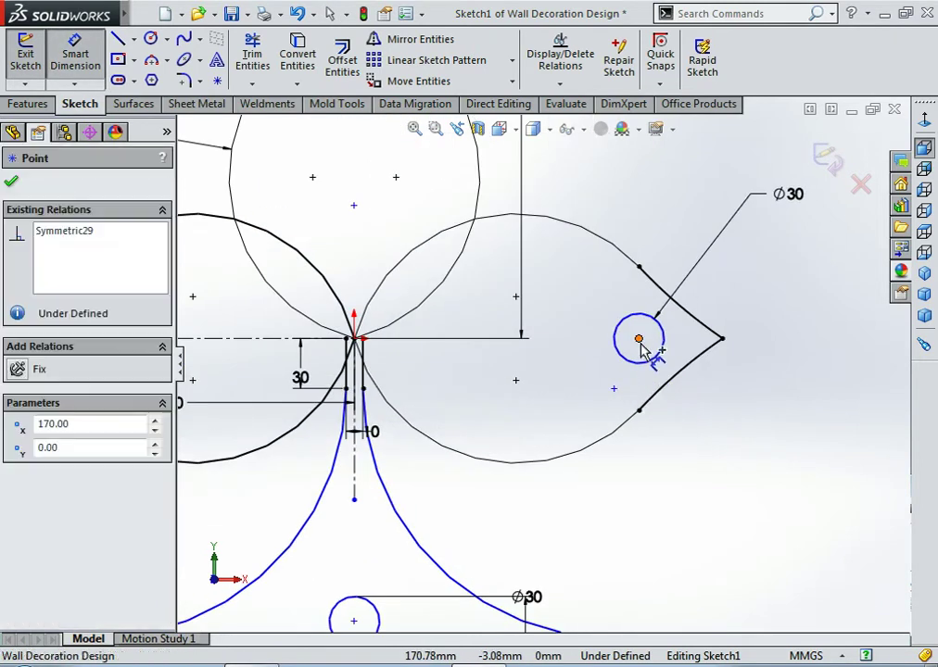
Step: Dimension the right hole's centre 50 mm from the right leaf tip
left_click(727, 347)
left_click(693, 446)
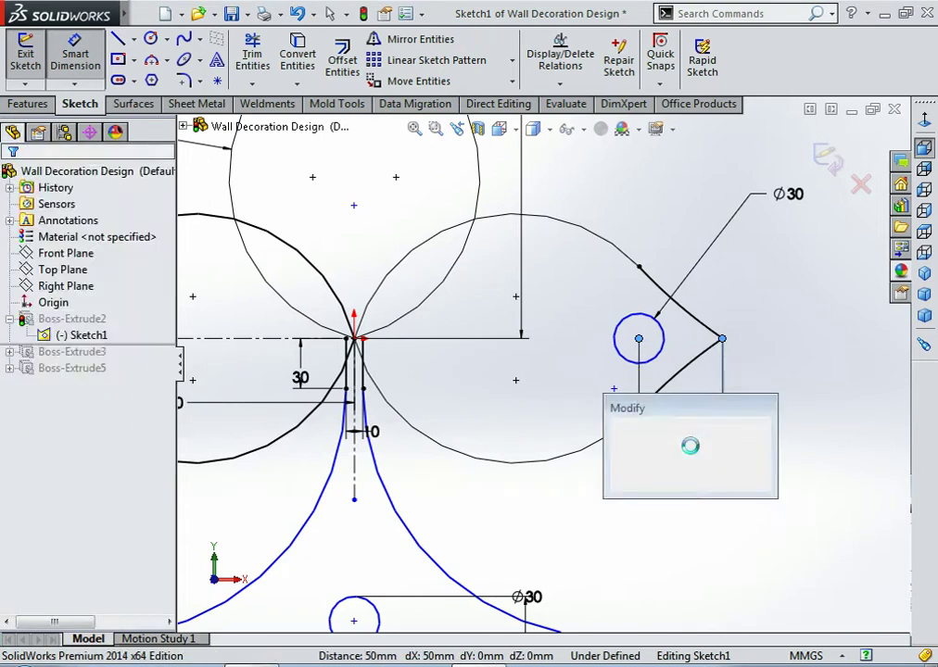
left_click(620, 429)
Step: Fit the sketch in view and move the bottom R300 dimension
key("f")
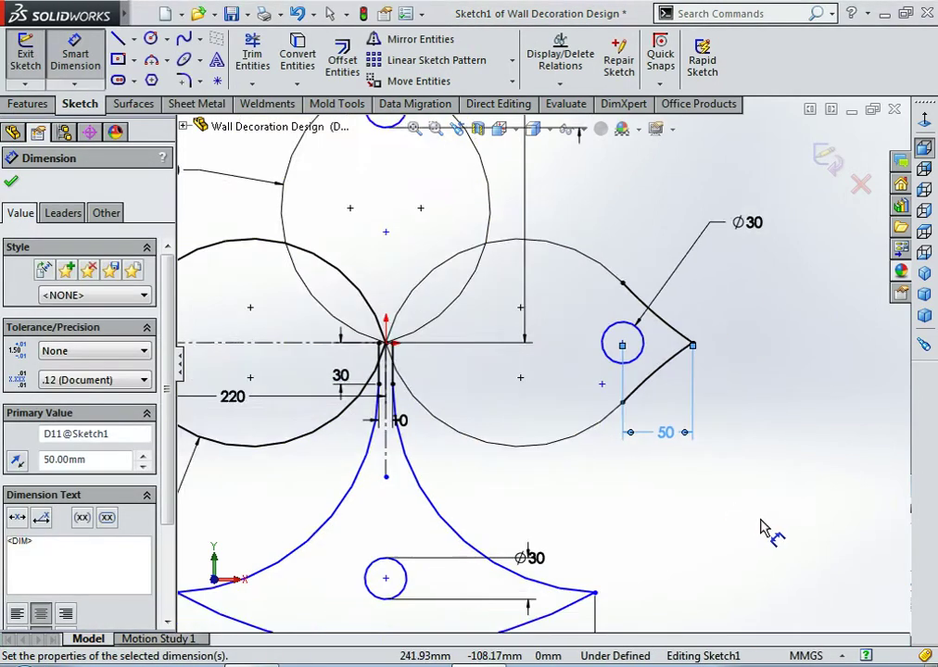
scroll(371, 542, "down", 1)
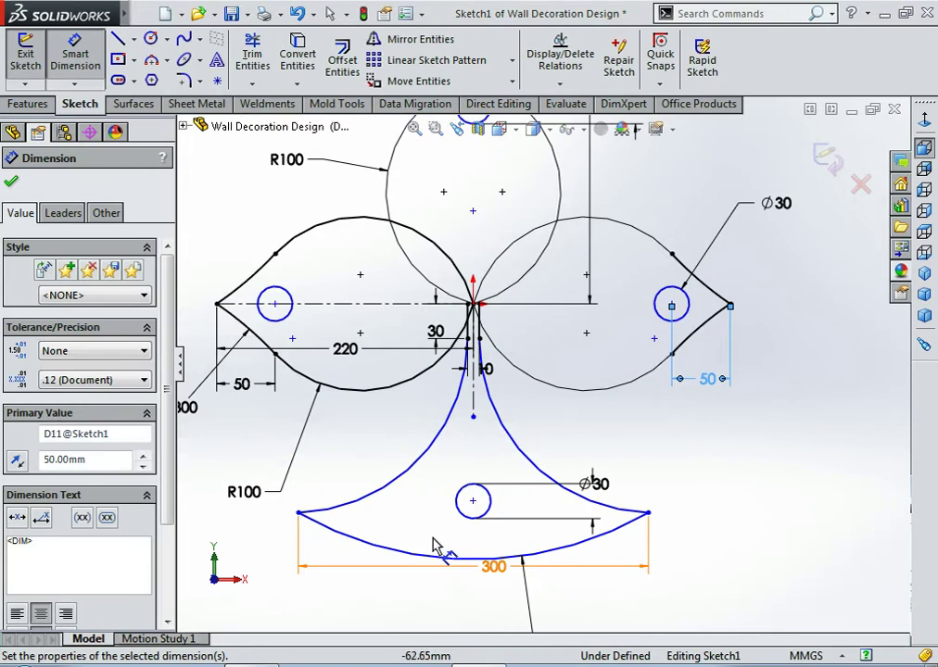
scroll(500, 554, "up", 2)
mouse_move(596, 563)
left_mouse_down()
mouse_move(606, 551)
mouse_move(633, 562)
left_mouse_up()
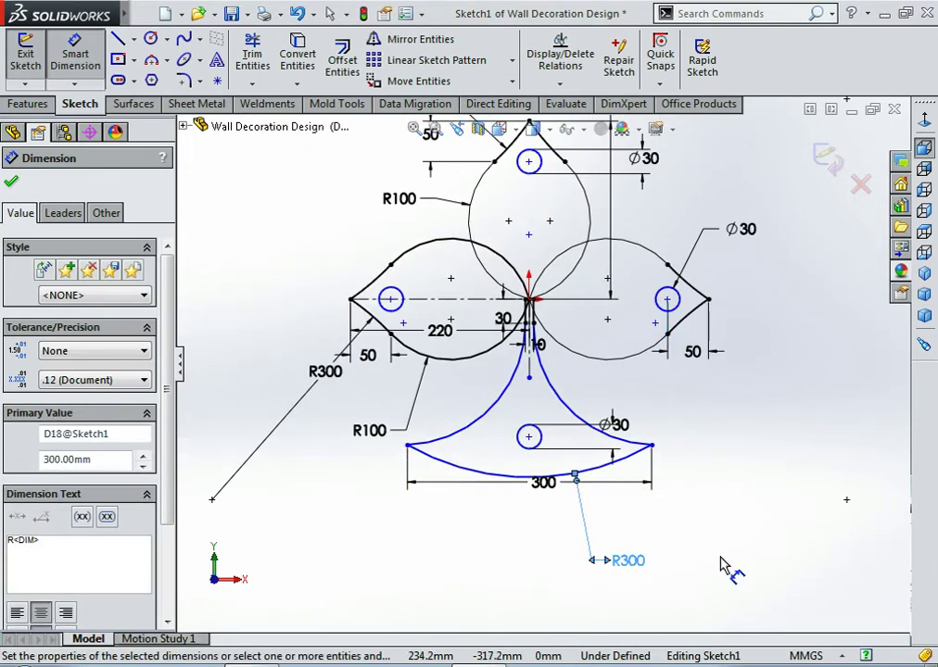
Step: Move the 300 dimension below the outline and the bottom Ø30 up-right
key("Escape")
left_click_drag(554, 484, 554, 540)
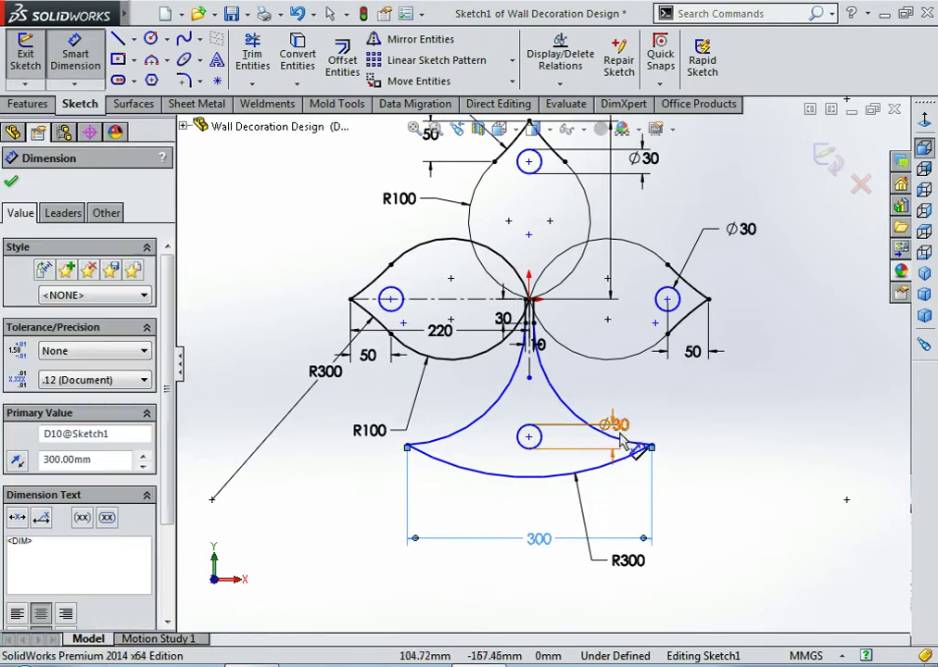
key("Escape")
left_click_drag(623, 427, 691, 417)
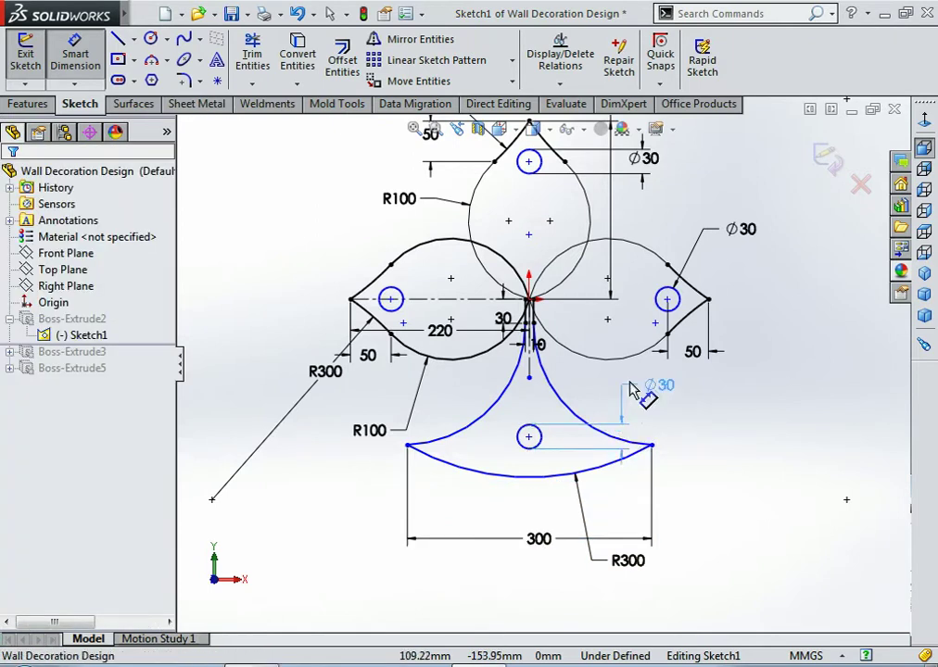
key("Escape")
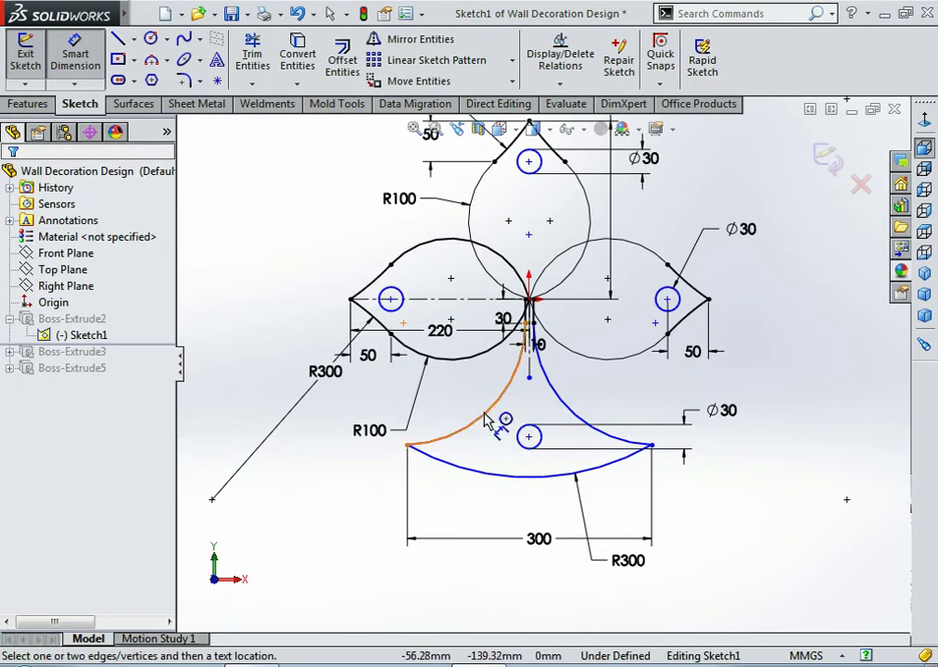
scroll(491, 418, "down", 1)
scroll(489, 334, "up", 1)
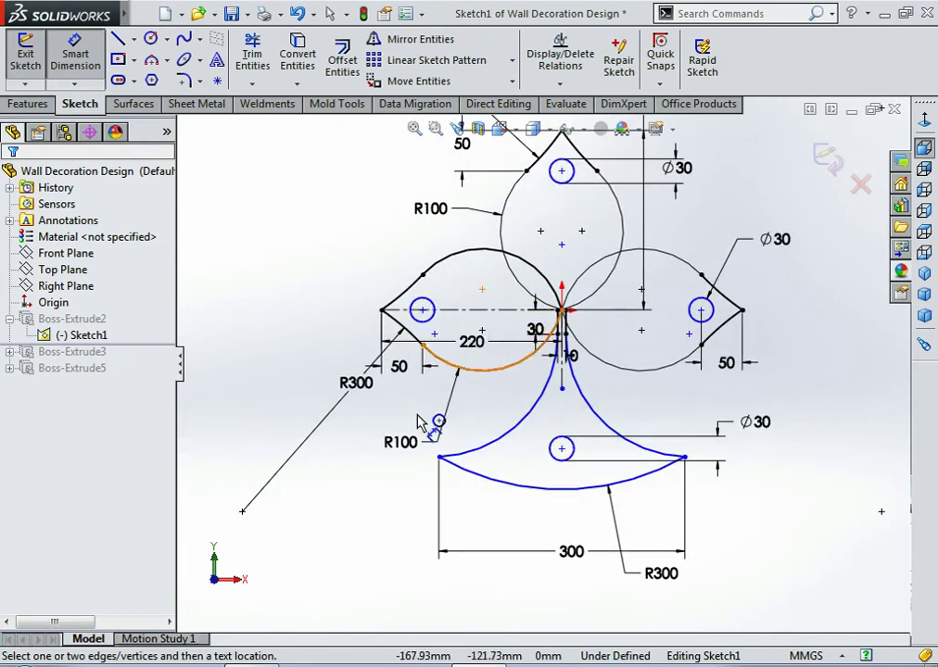
Step: Reposition the left R300, move 220 above the left leaf and 30 leftward
mouse_move(372, 384)
left_mouse_down()
mouse_move(387, 399)
mouse_move(363, 385)
left_mouse_up()
left_click(363, 487)
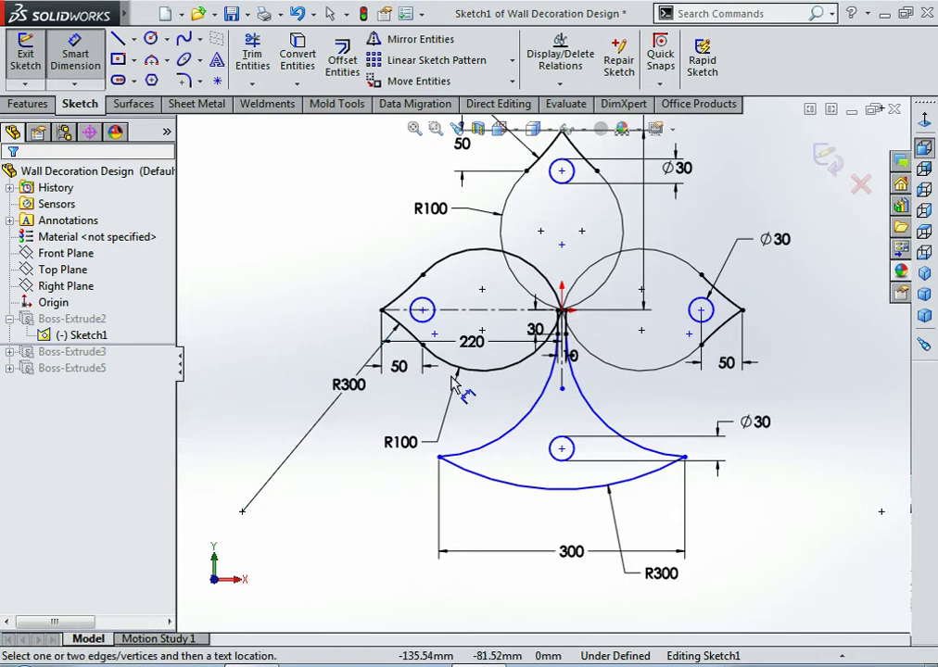
mouse_move(472, 341)
left_mouse_down()
mouse_move(390, 255)
mouse_move(286, 251)
left_mouse_up()
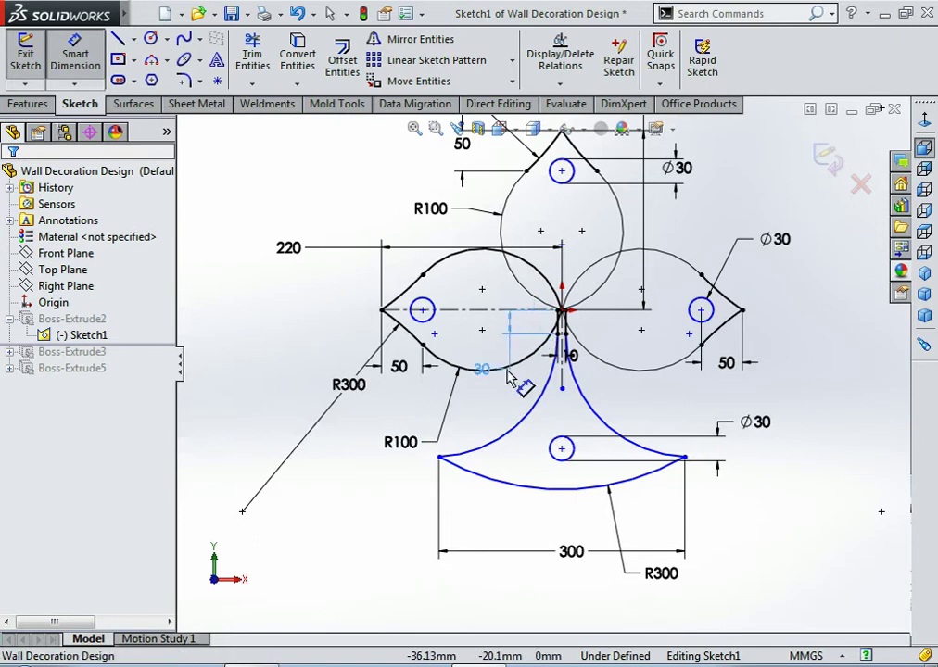
left_click_drag(612, 345, 331, 369)
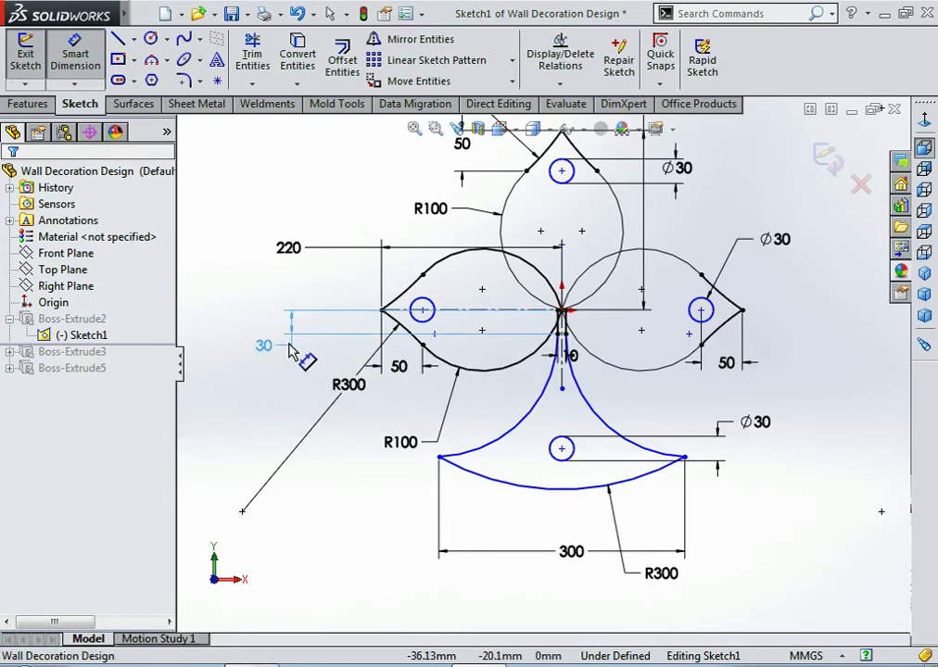
key("Escape")
Step: Move the 10 dimension down below the outline, just above 300
scroll(722, 403, "down", 1)
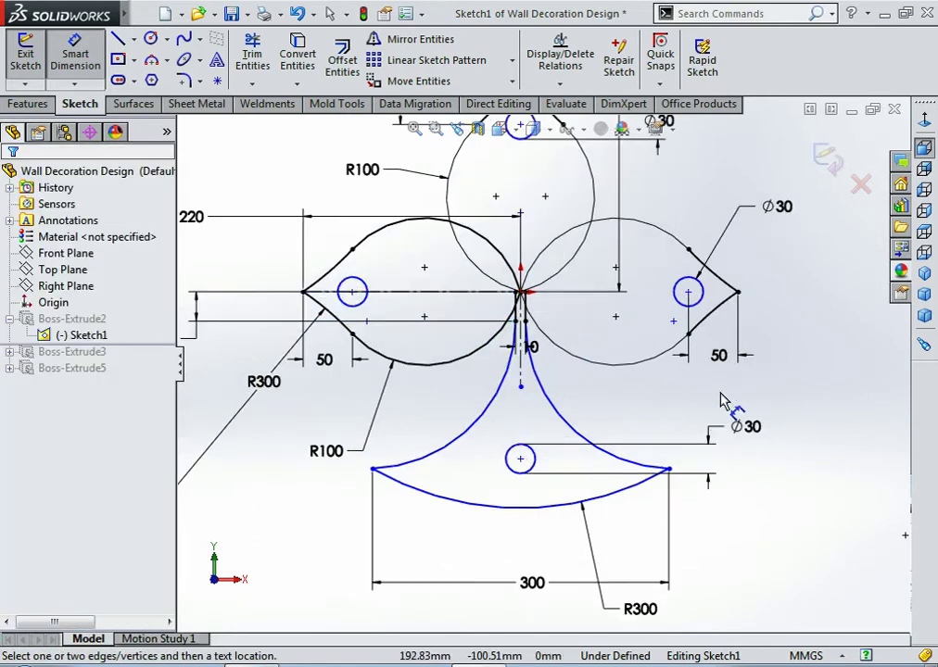
left_click_drag(541, 357, 556, 448)
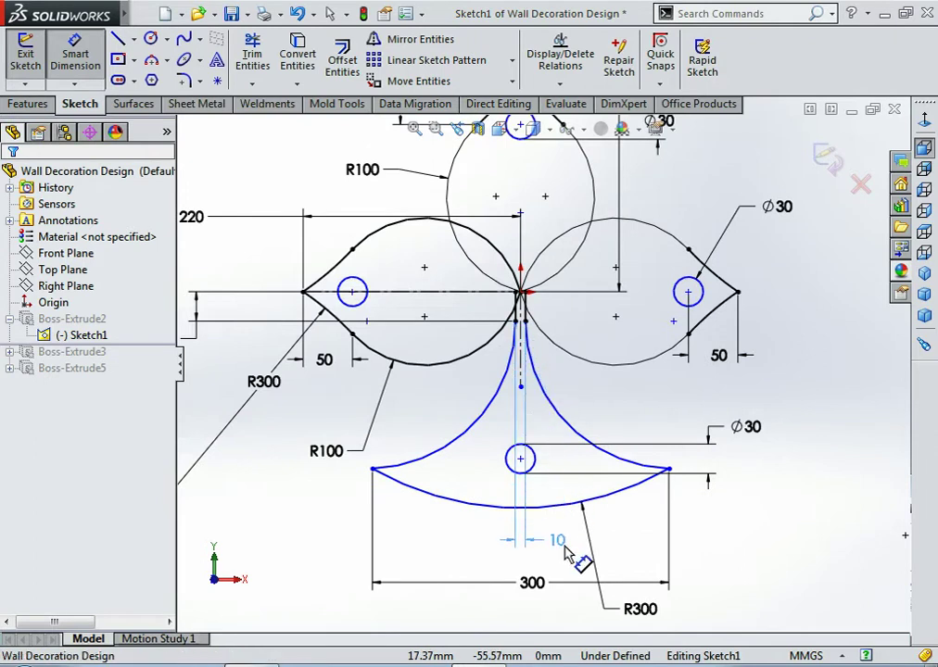
left_click(564, 563)
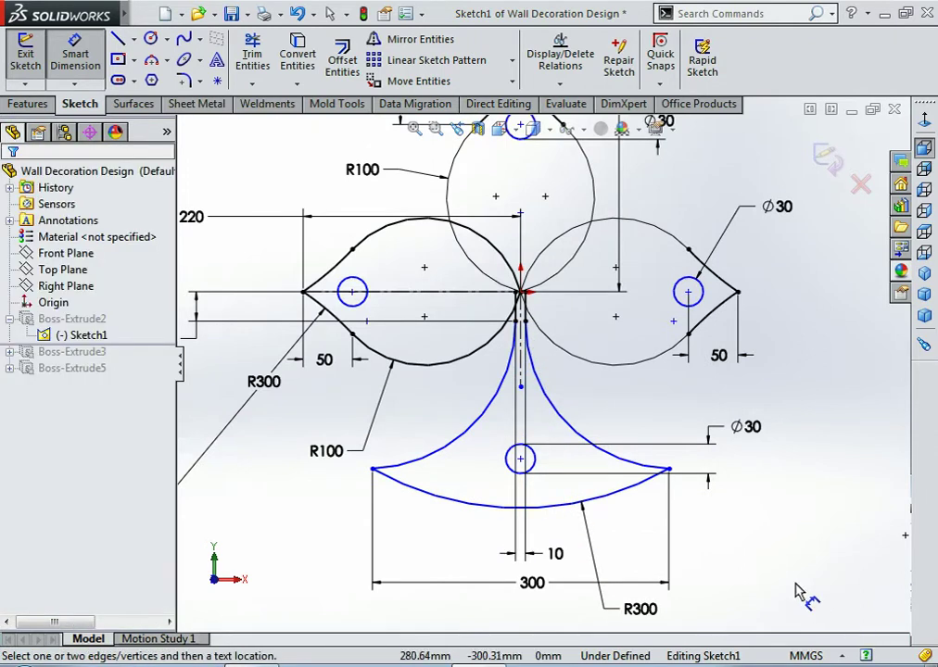
scroll(786, 580, "up", 1)
scroll(769, 531, "down", 1)
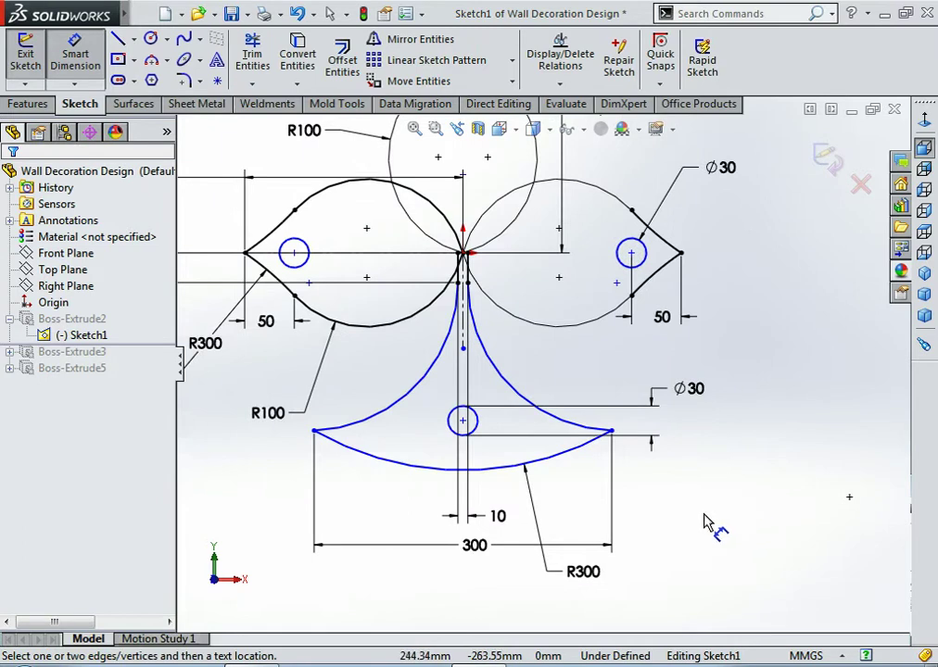
Step: Add a 10 mm vertical dimension from the stem hole centre to the base tip
left_click(462, 422)
left_click(611, 432)
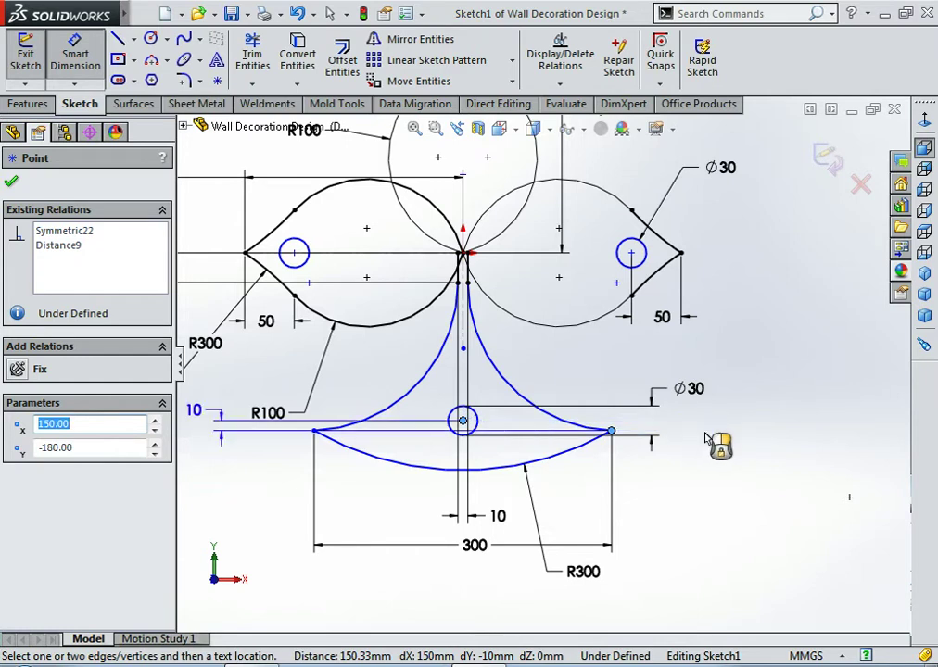
left_click(716, 442)
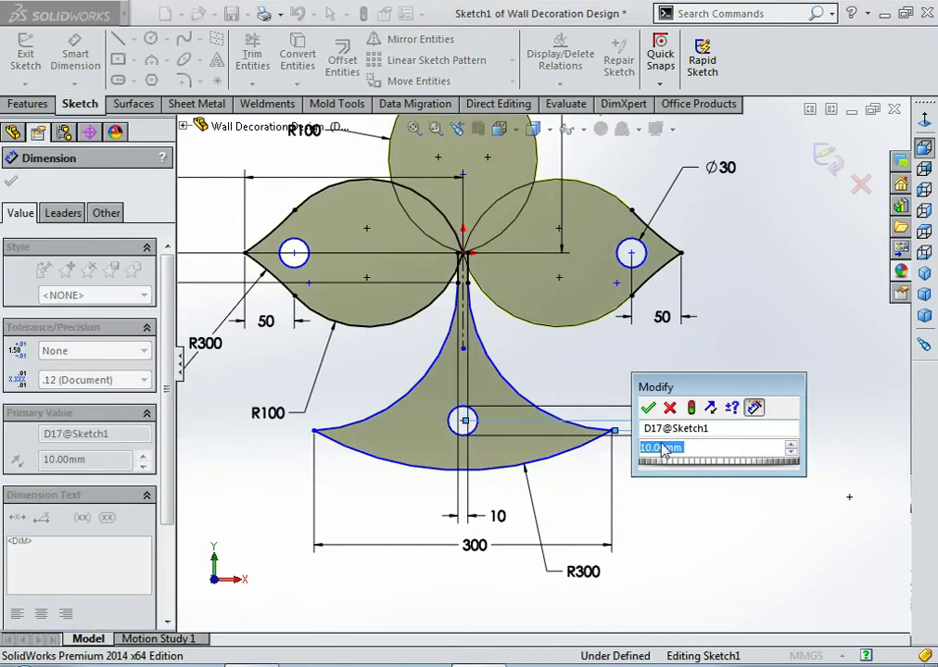
left_click(648, 409)
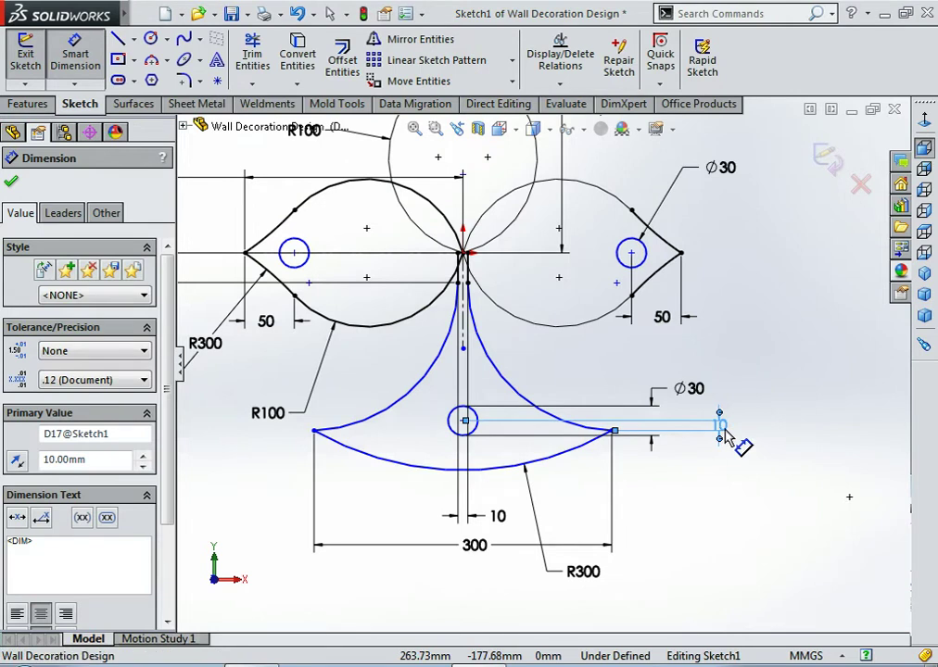
left_click(687, 524)
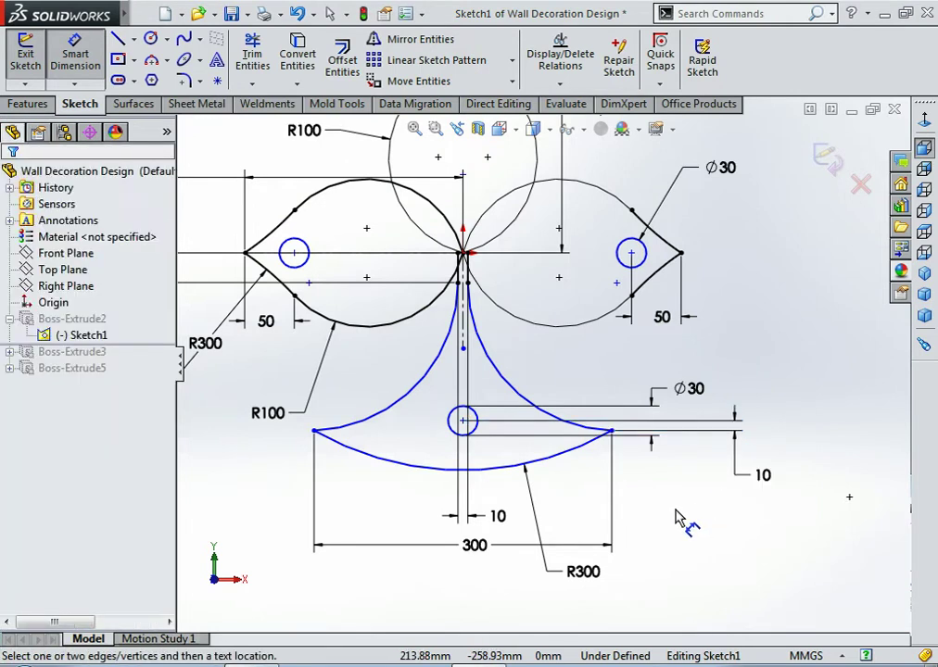
scroll(654, 451, "down", 3)
Step: Move the stem hole's Ø30 label up and away from the outline
mouse_move(665, 340)
left_mouse_down()
mouse_move(468, 306)
mouse_move(477, 300)
left_mouse_up()
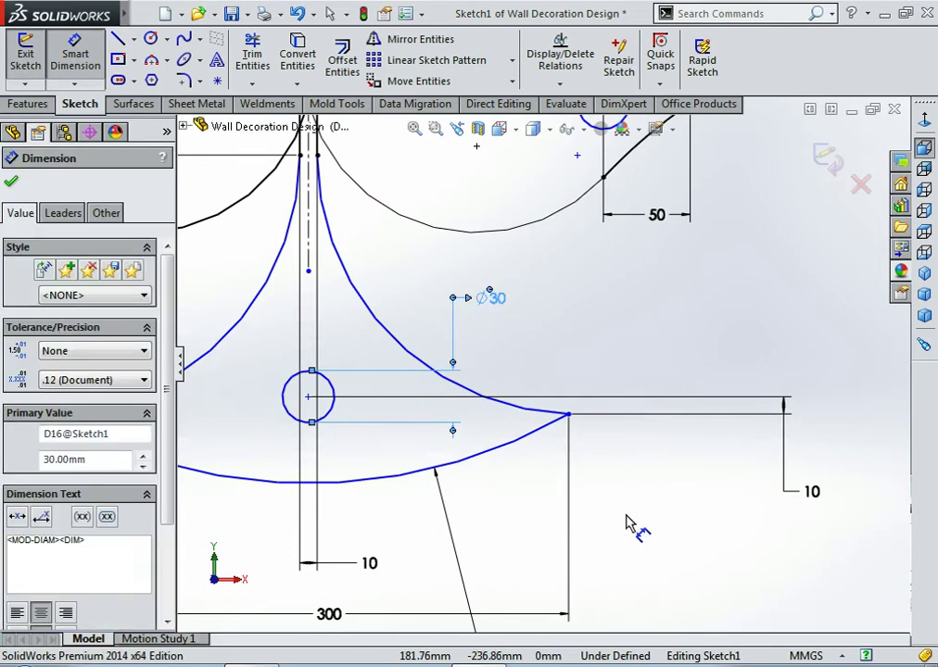
left_click(643, 534)
scroll(642, 532, "up", 3)
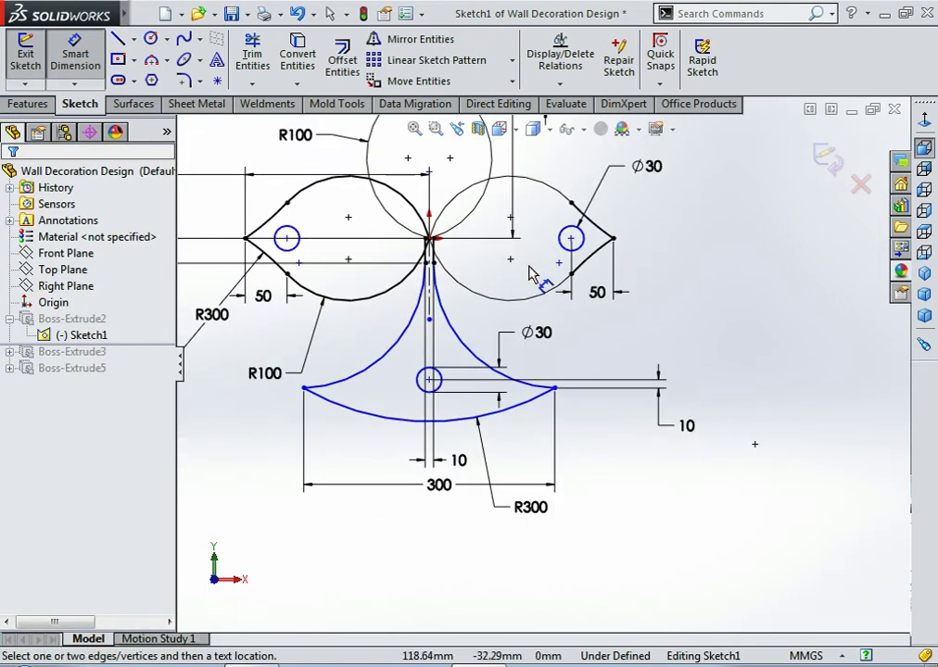
scroll(478, 237, "down", 2)
scroll(523, 325, "up", 2)
scroll(493, 274, "up", 1)
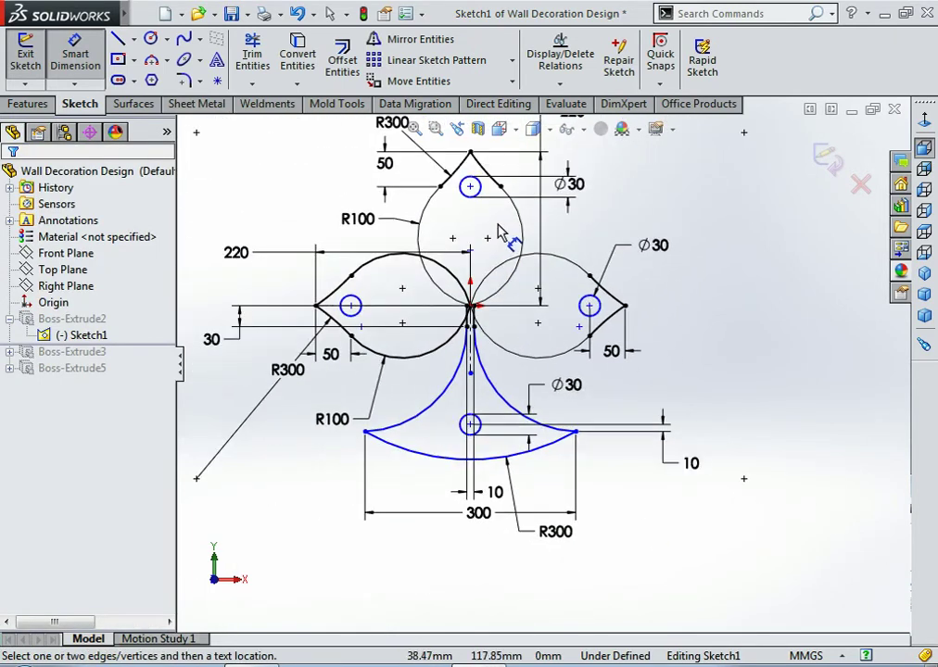
scroll(499, 231, "up", 1)
scroll(503, 236, "up", 1)
scroll(504, 206, "down", 1)
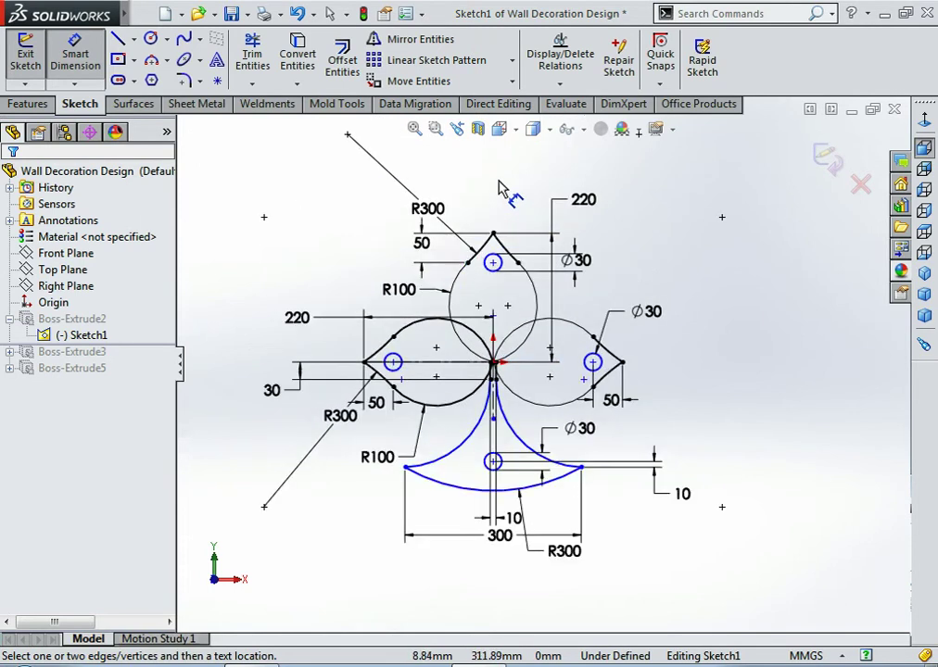
scroll(466, 289, "down", 1)
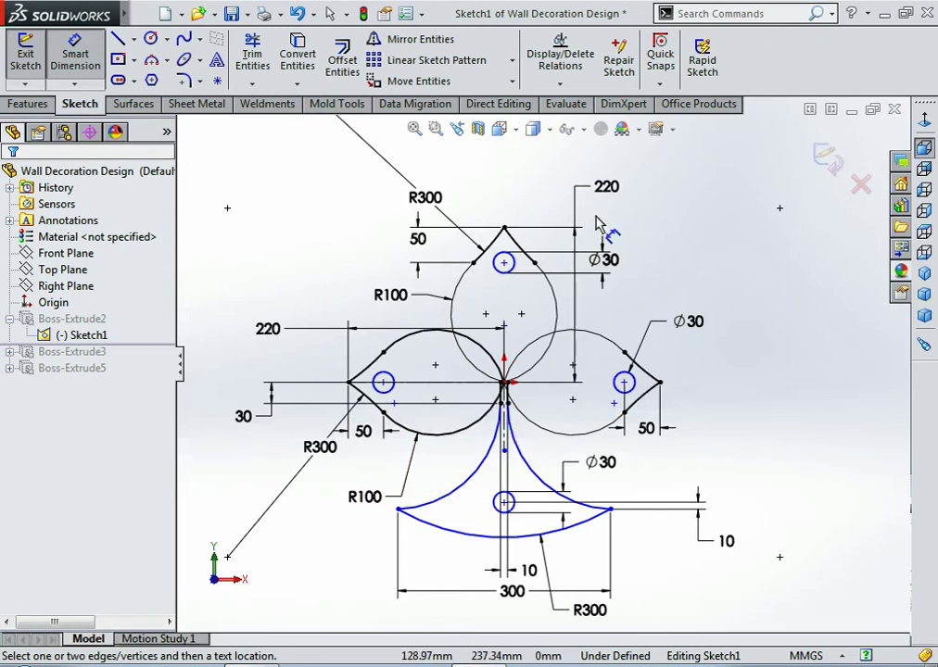
Step: Move the 220 height dimension right, 300 lower, and the left 220 beneath the drawing
mouse_move(604, 186)
left_mouse_down()
mouse_move(699, 190)
mouse_move(778, 213)
left_mouse_up()
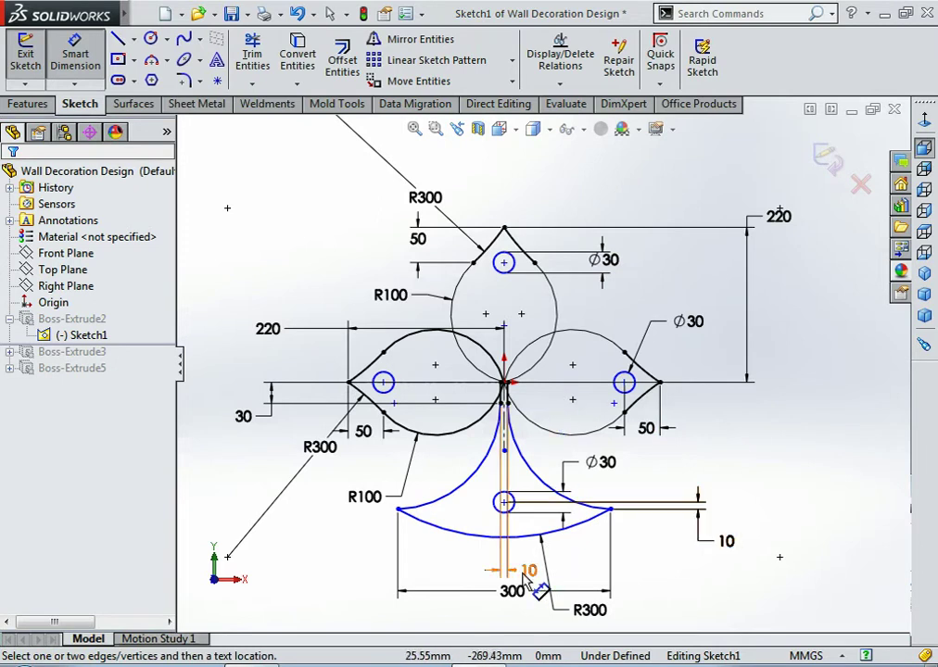
left_click_drag(510, 593, 496, 636)
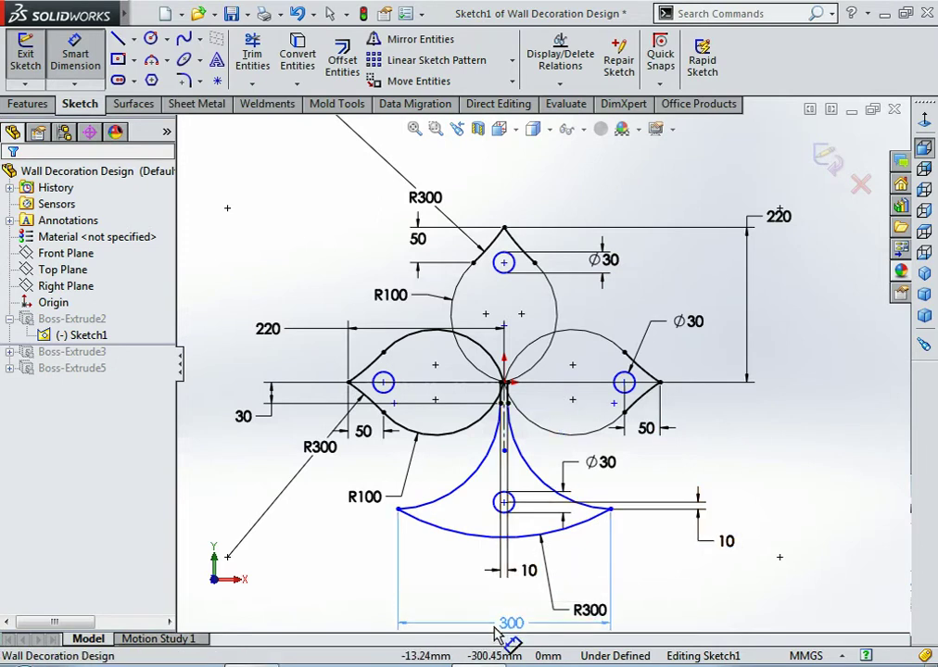
left_click(674, 614)
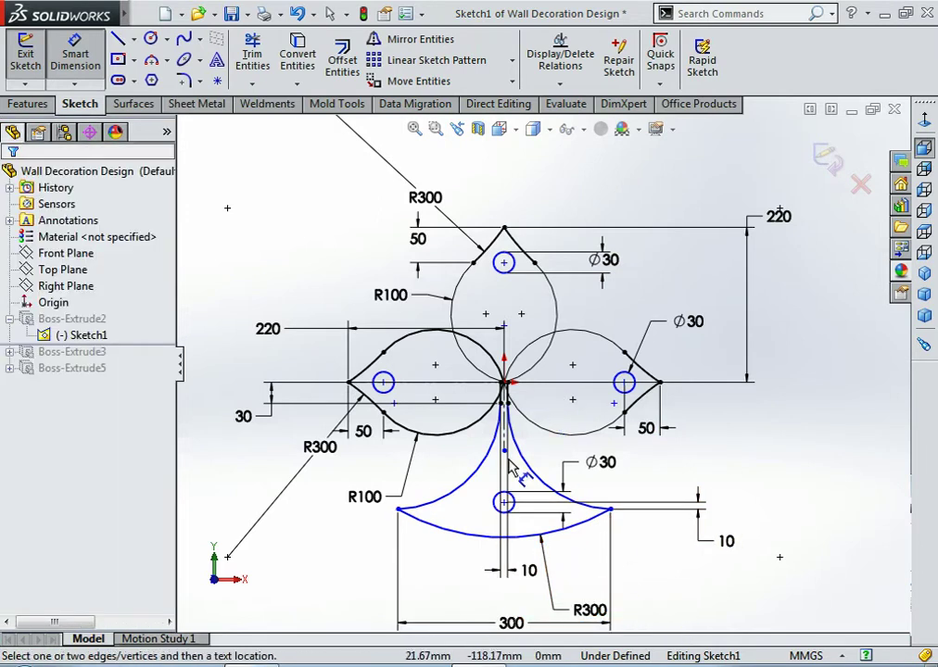
mouse_move(277, 329)
left_mouse_down()
mouse_move(260, 321)
mouse_move(258, 602)
left_mouse_up()
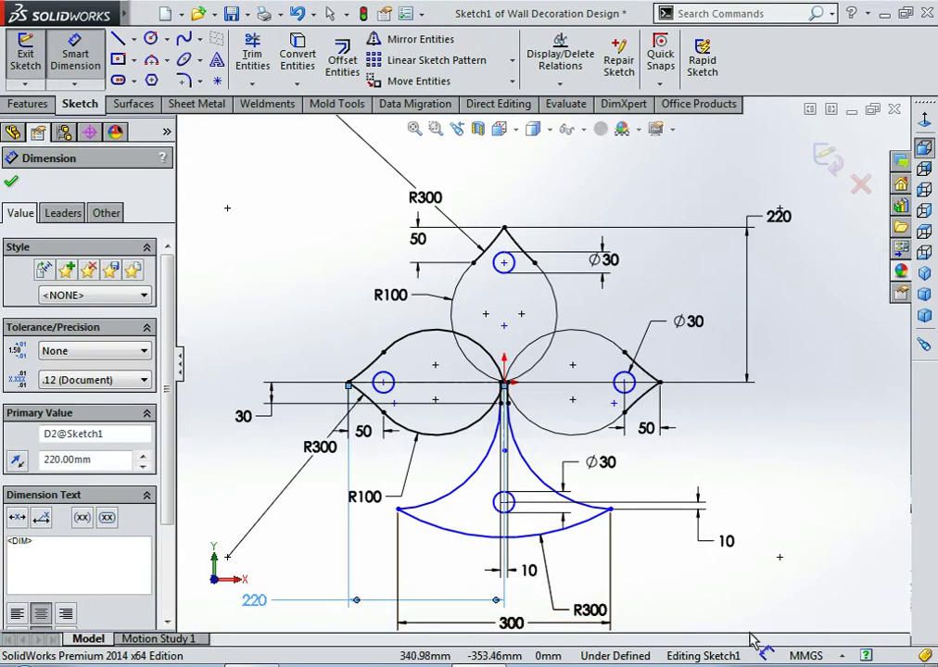
left_click(777, 619)
Step: Fit the sketch in view and exit Sketch1
scroll(732, 530, "up", 2)
scroll(603, 377, "down", 2)
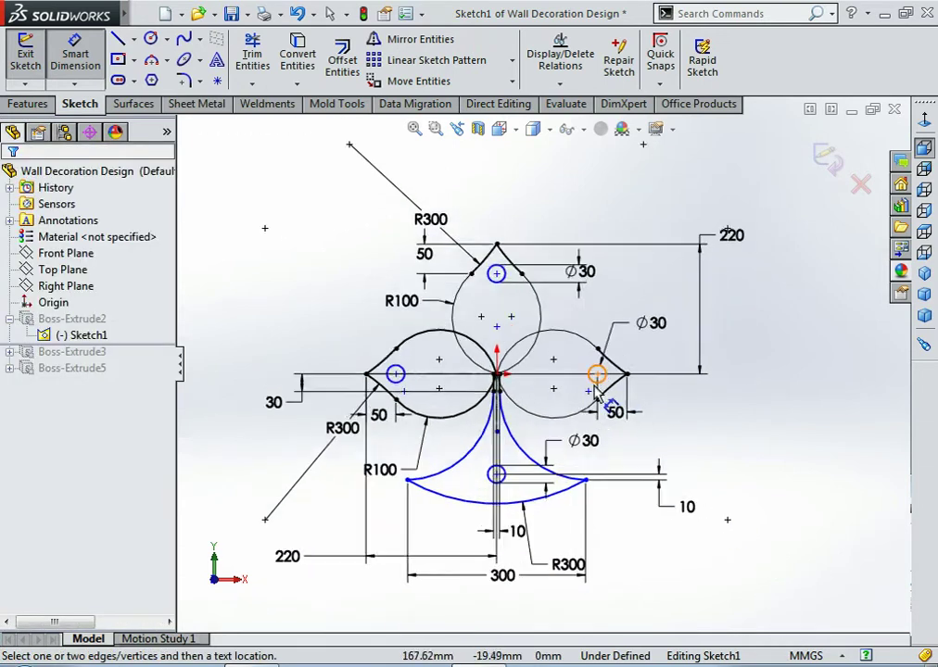
scroll(535, 390, "down", 2)
key("f")
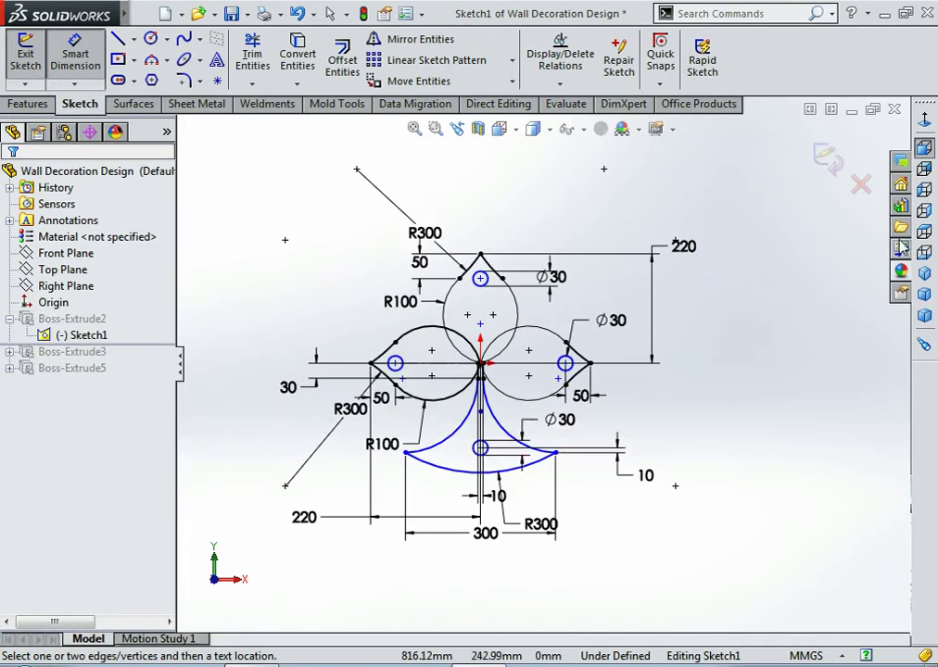
left_click(826, 165)
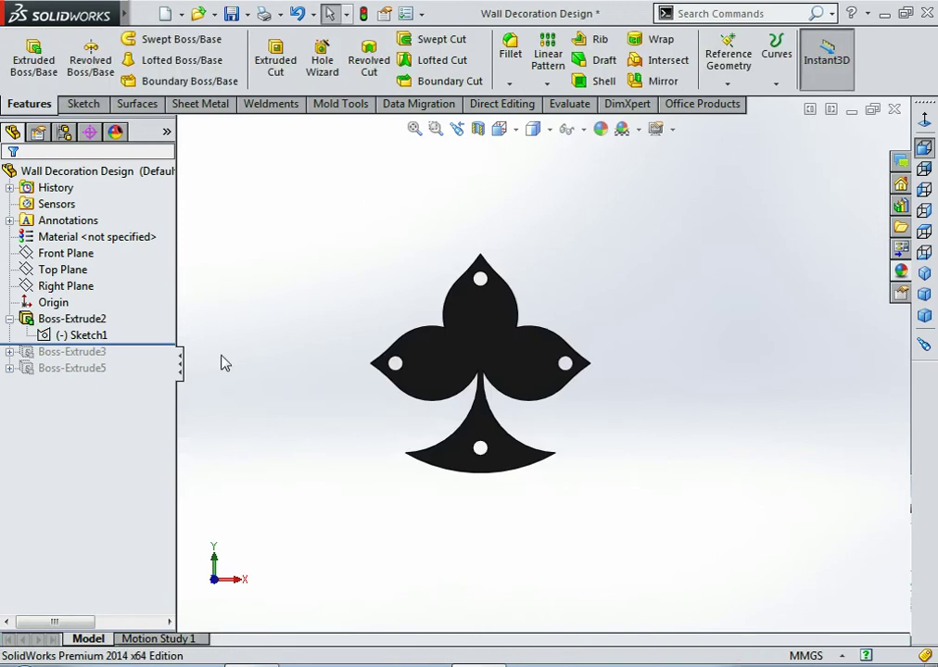
Step: Edit Boss-Extrude2 and delete the first regions from Selected Contours
left_click(88, 319)
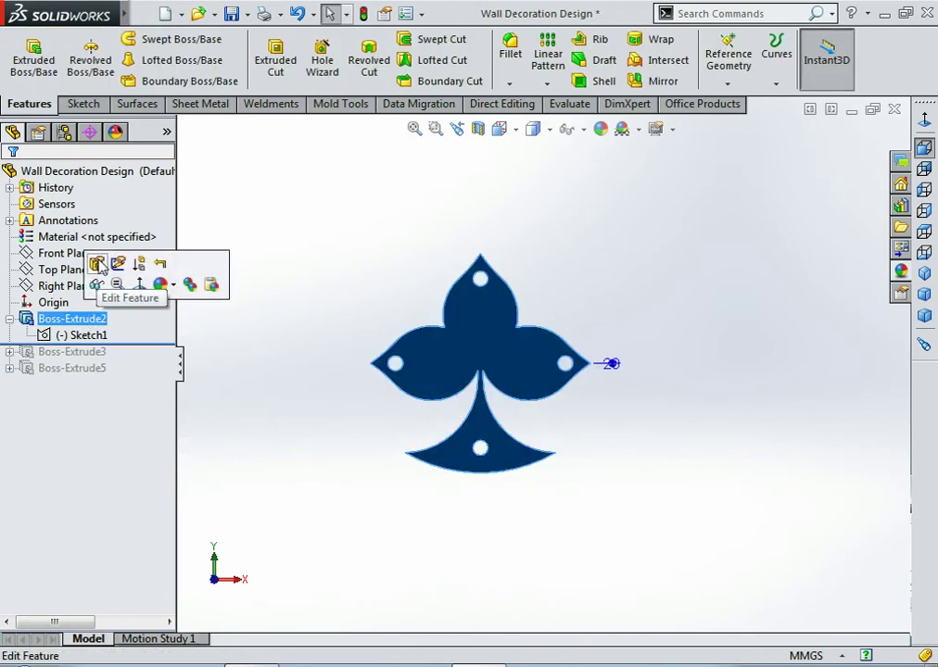
left_click(99, 265)
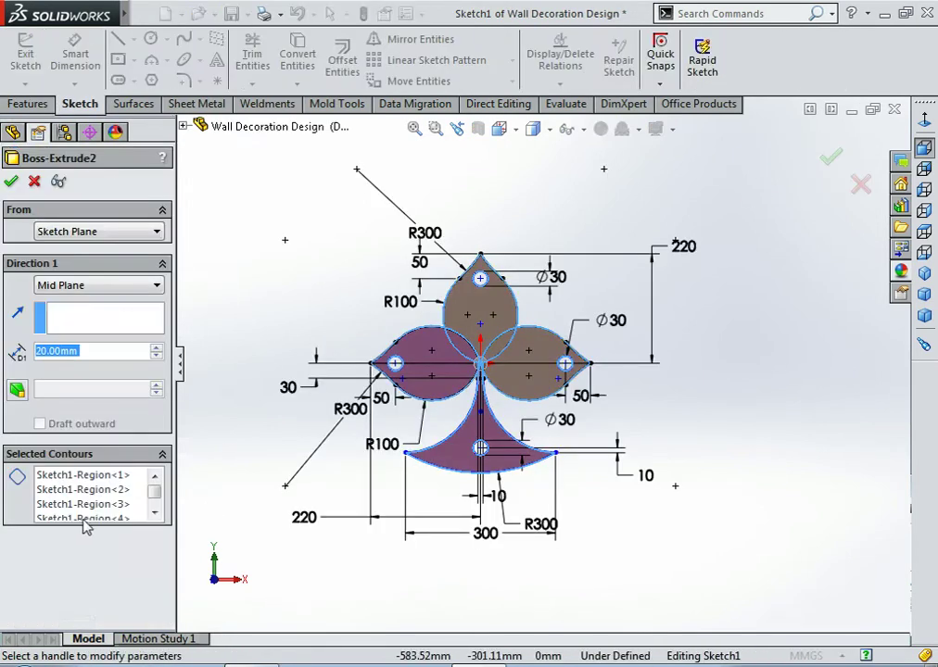
scroll(139, 496, "down", 1)
left_click(121, 505)
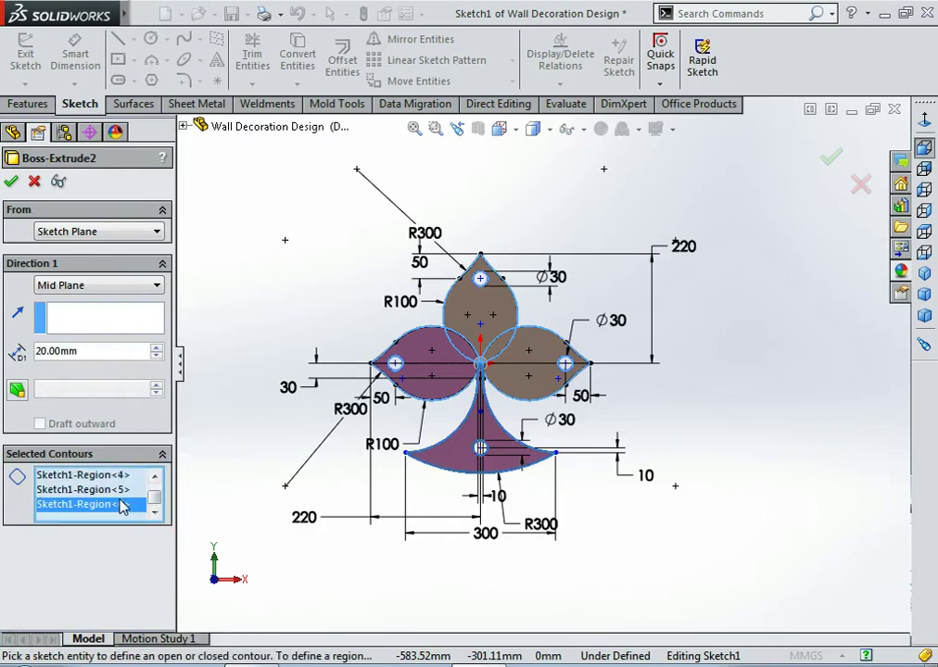
scroll(120, 505, "up", 1)
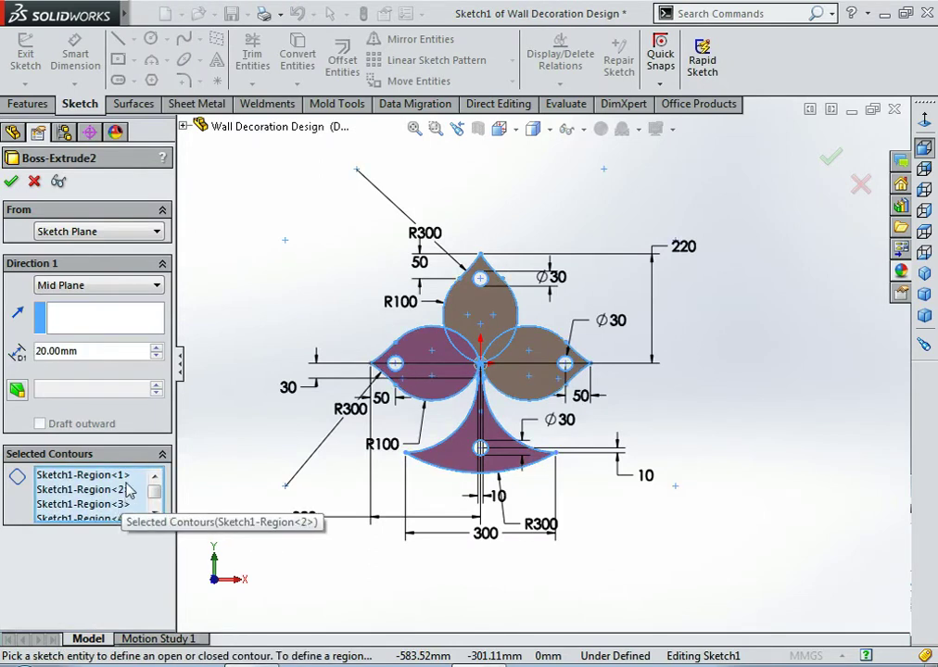
left_click(121, 475)
key("Delete")
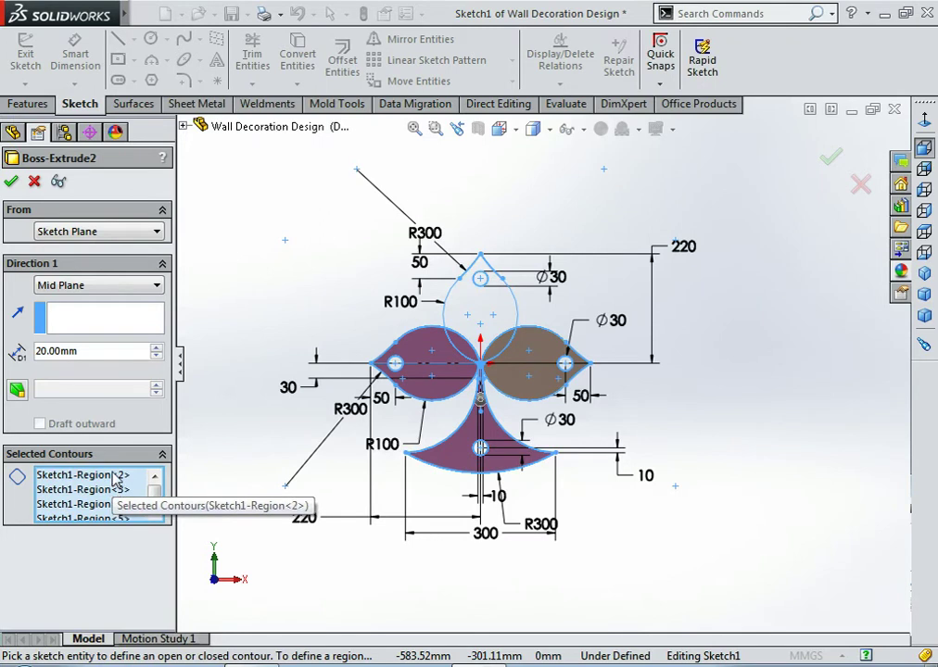
key("Delete")
Step: Clear all remaining regions from the Selected Contours list
left_click(113, 476)
right_click(116, 476)
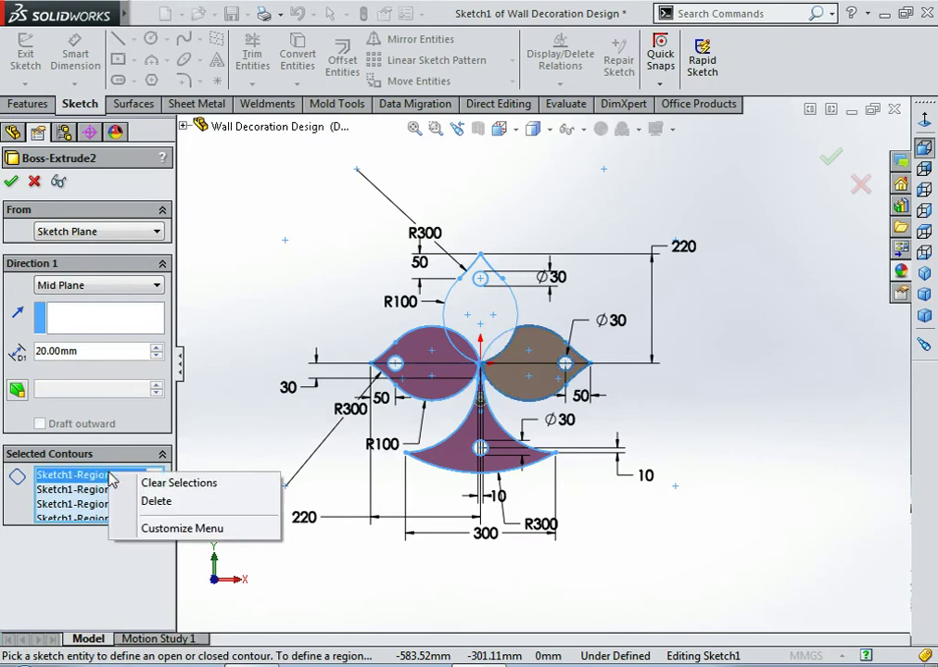
left_click(154, 500)
left_click(102, 475)
right_click(114, 476)
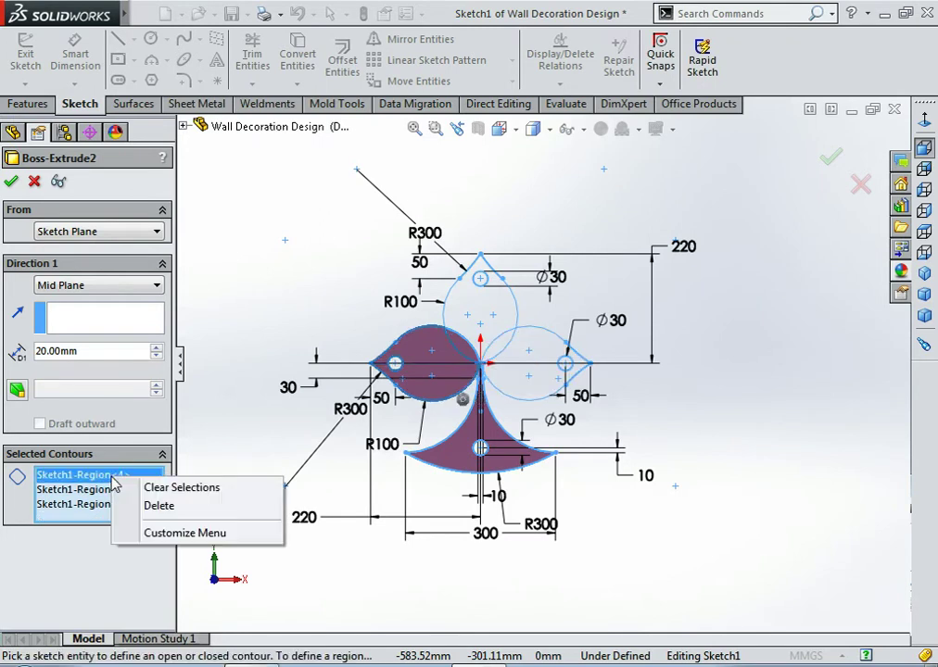
left_click(148, 489)
Step: Pick the top lobe, top-left overlap, lower-left lobe and right lobe as contours
left_click(503, 318)
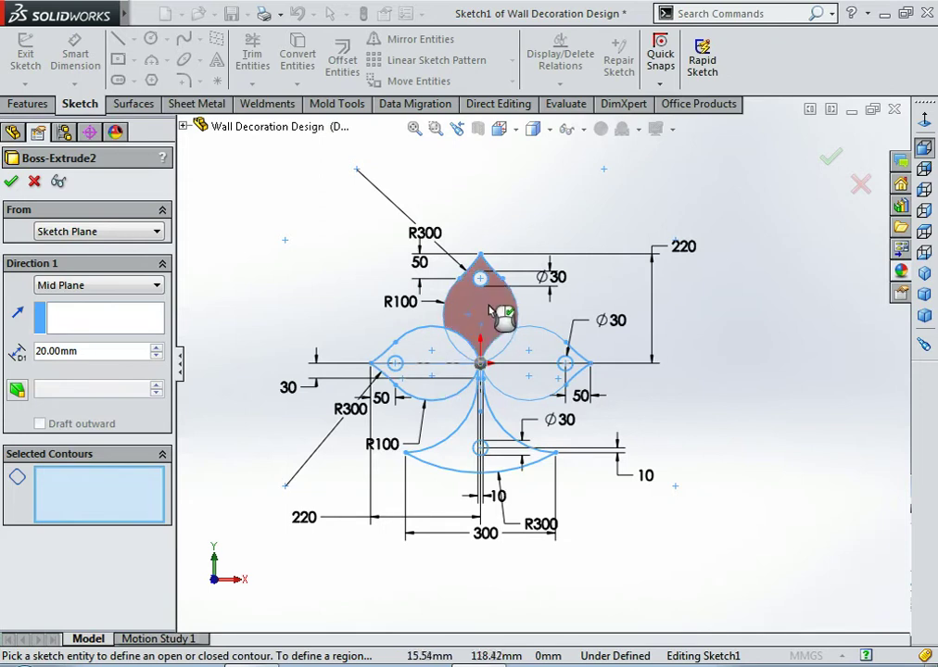
scroll(491, 305, "down", 3)
scroll(473, 376, "down", 3)
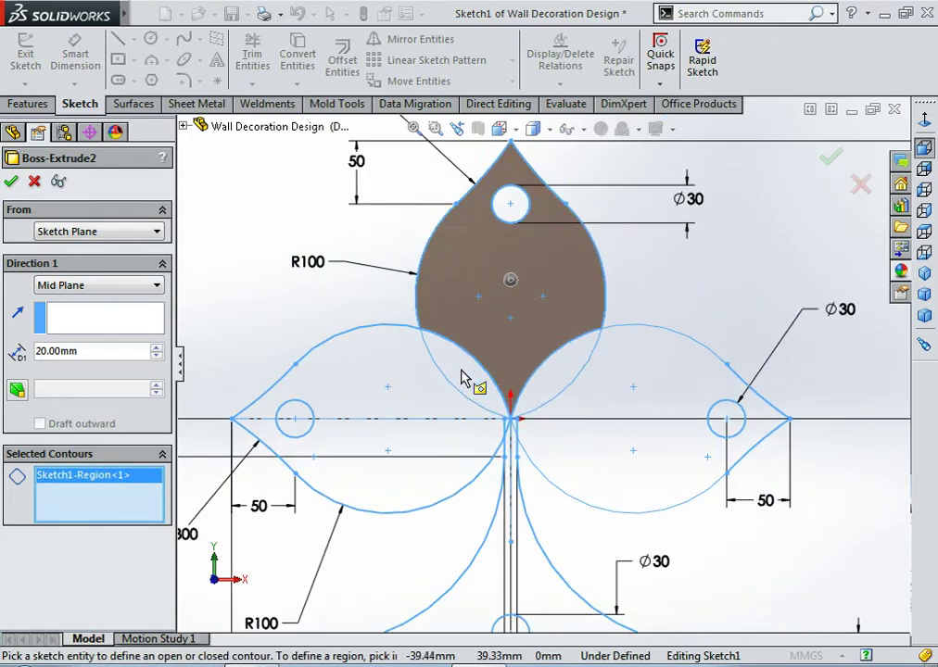
left_click(471, 375)
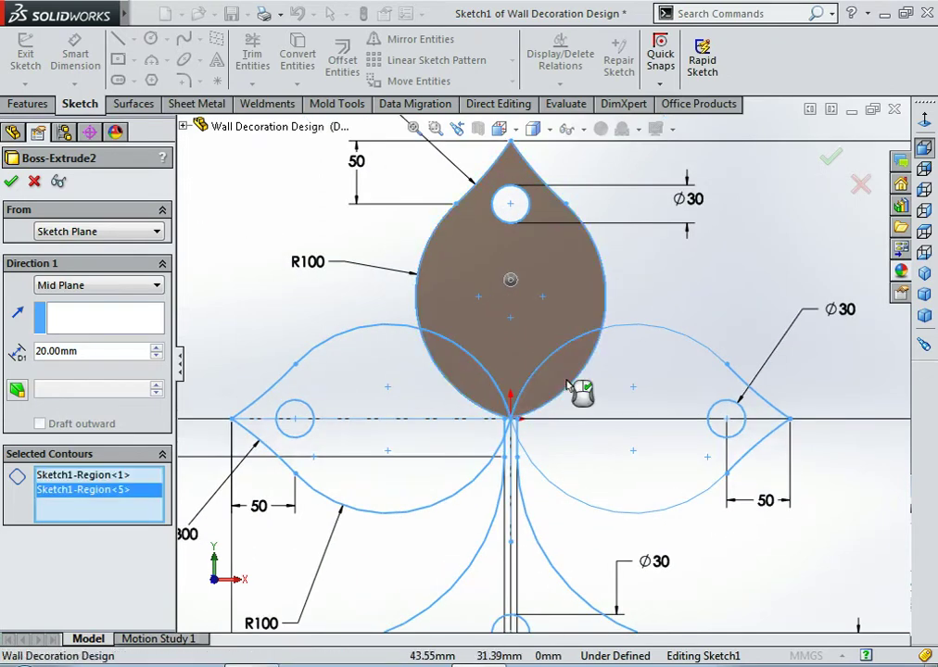
left_click(426, 445)
left_click(630, 445)
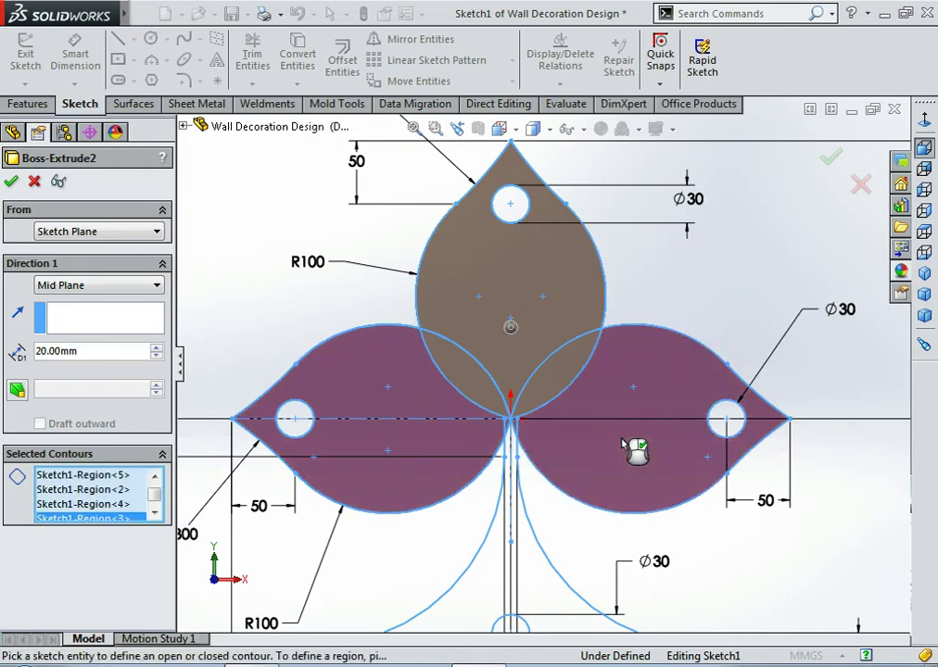
Step: Add the stem region and confirm the 20 mm Mid Plane club extrusion
scroll(603, 480, "up", 3)
scroll(567, 500, "down", 3)
left_click(528, 471)
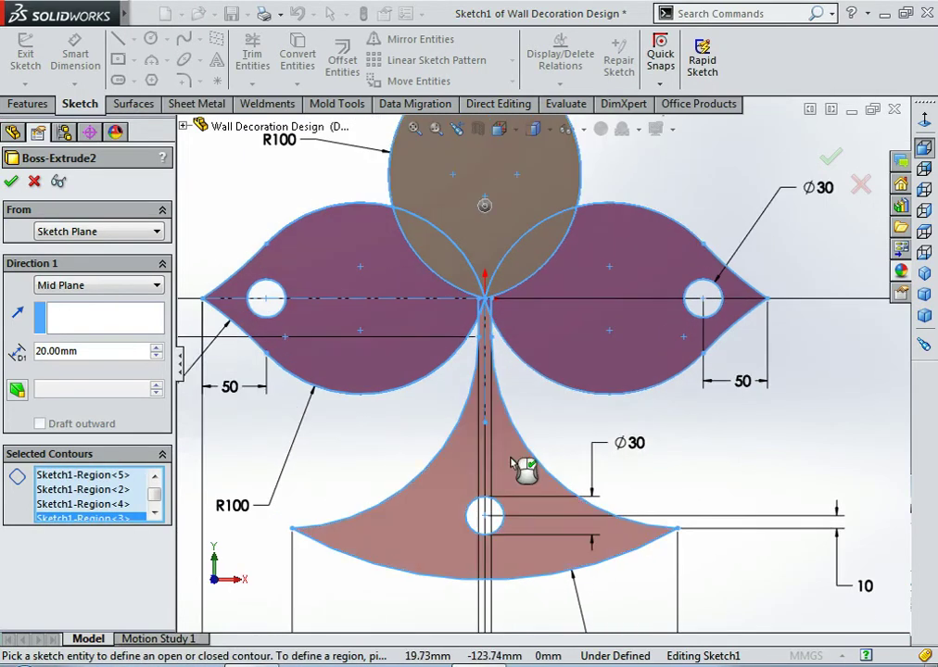
left_click(525, 469)
key("f")
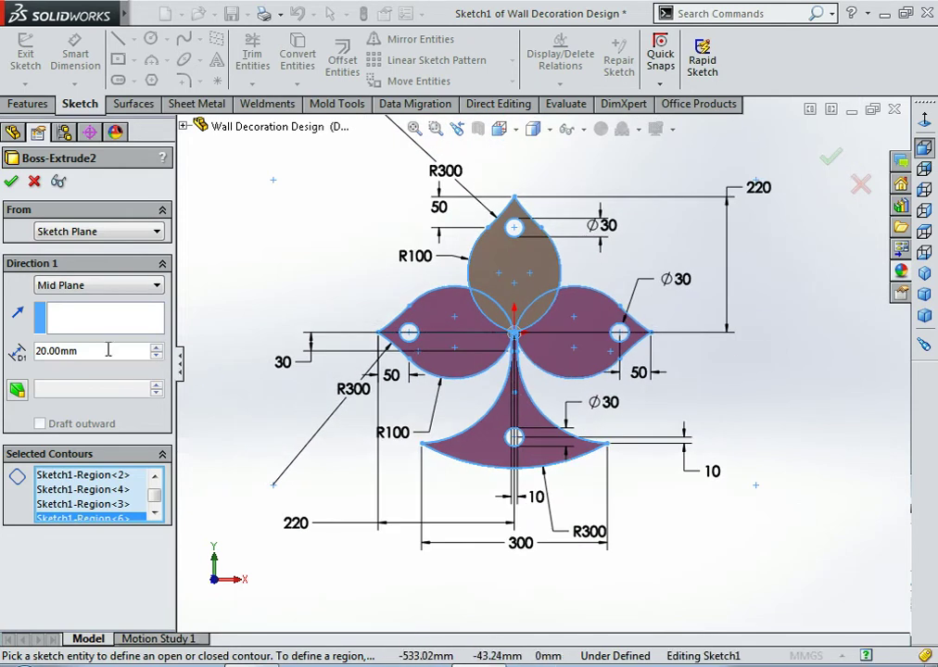
left_click(830, 159)
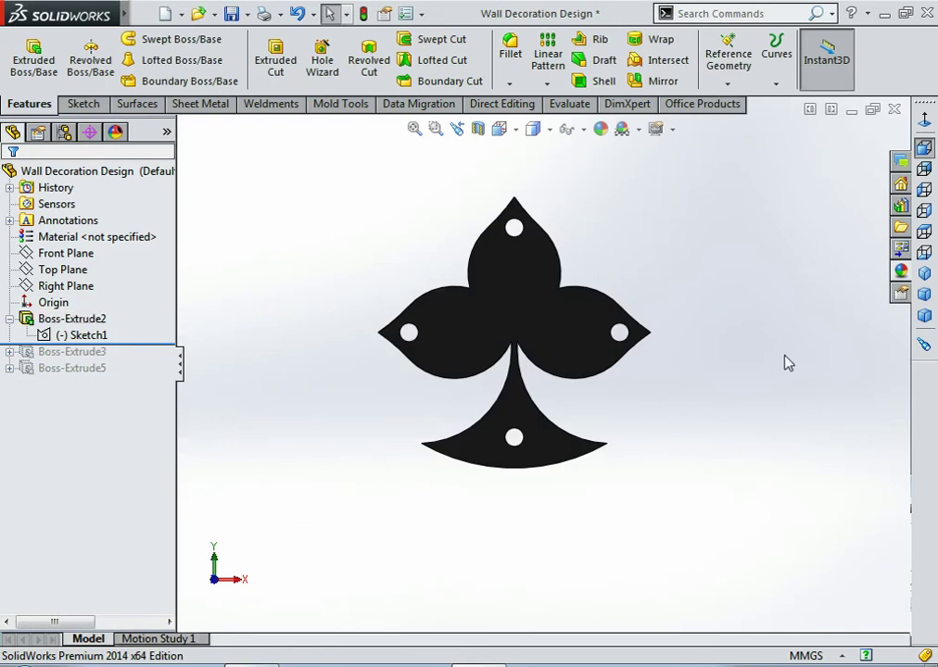
Step: Orbit the club plate to inspect its thickness
mouse_move(572, 474)
middle_mouse_down()
mouse_move(532, 512)
mouse_move(566, 502)
middle_mouse_up()
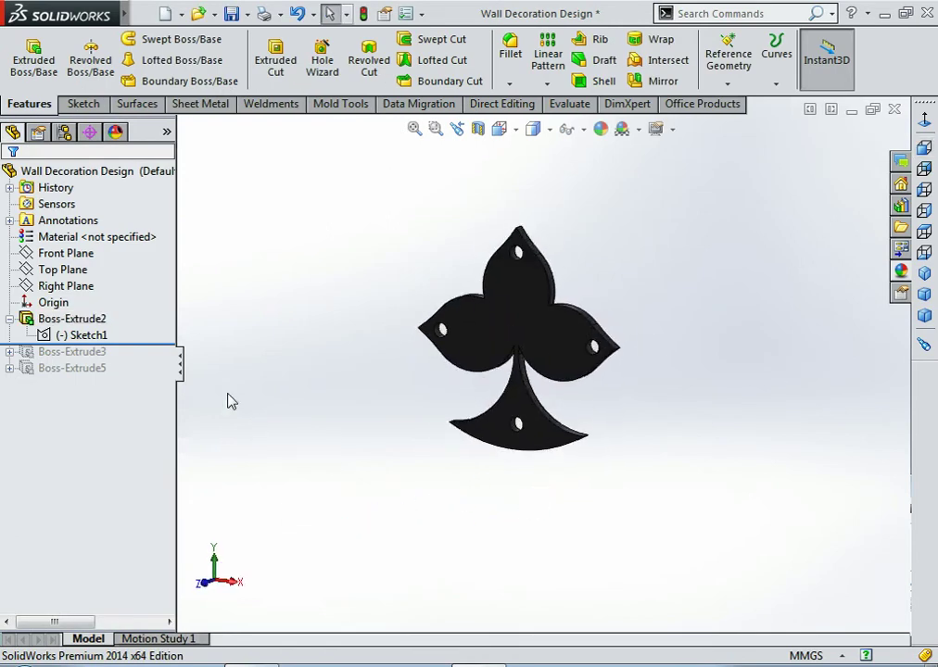
left_click(549, 339)
left_click(566, 449)
Step: Roll forward to Boss-Extrude3, select it and expand it to reveal Sketch2
mouse_move(158, 343)
left_mouse_down()
mouse_move(146, 362)
mouse_move(77, 361)
left_mouse_up()
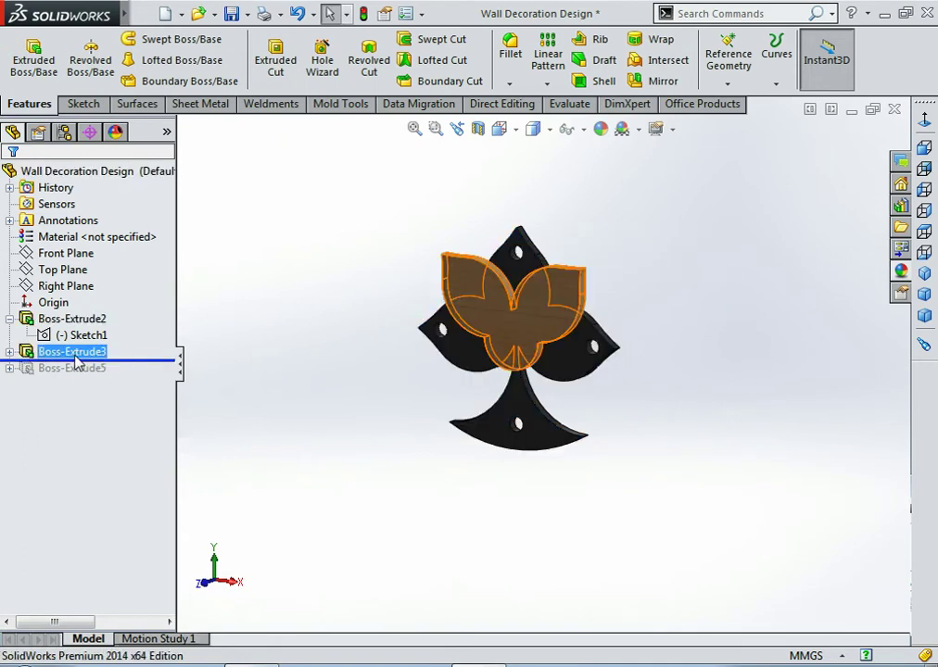
left_click(78, 355)
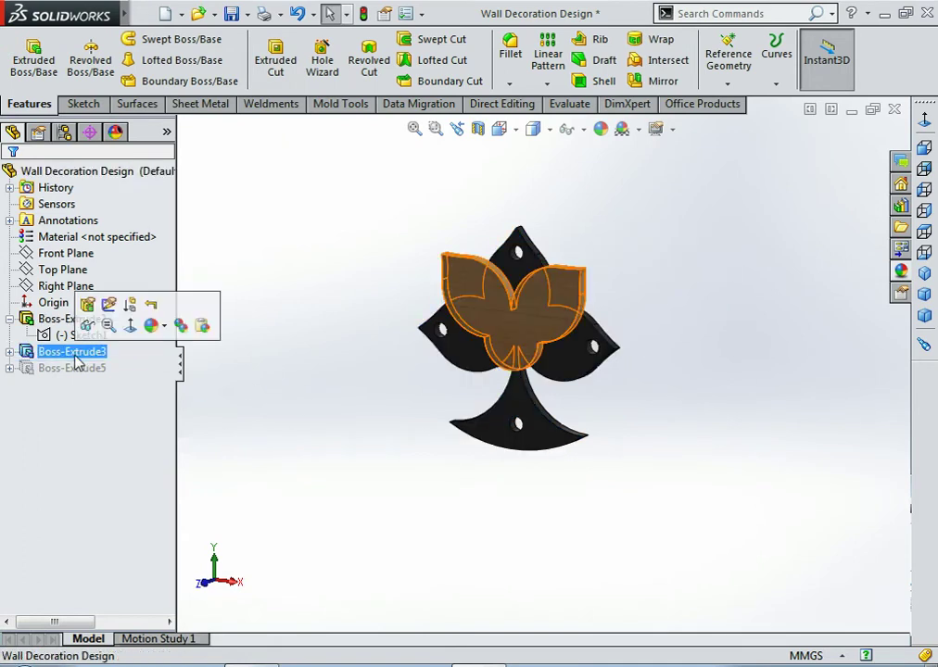
left_click(241, 437)
left_click(9, 352)
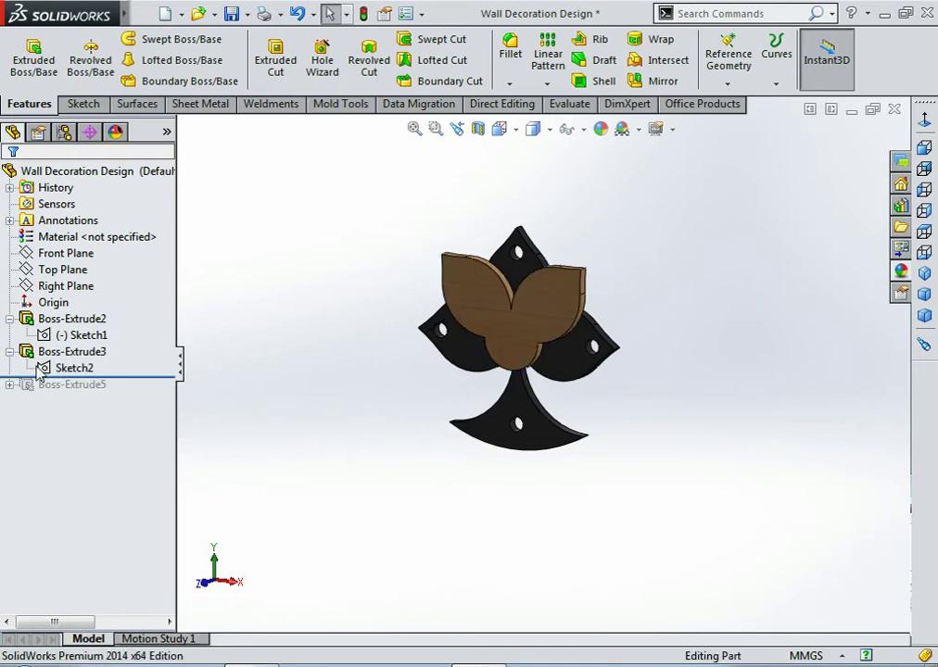
Step: Edit Sketch2 under Boss-Extrude3 and view it face-on
left_click(72, 368)
left_click(91, 318)
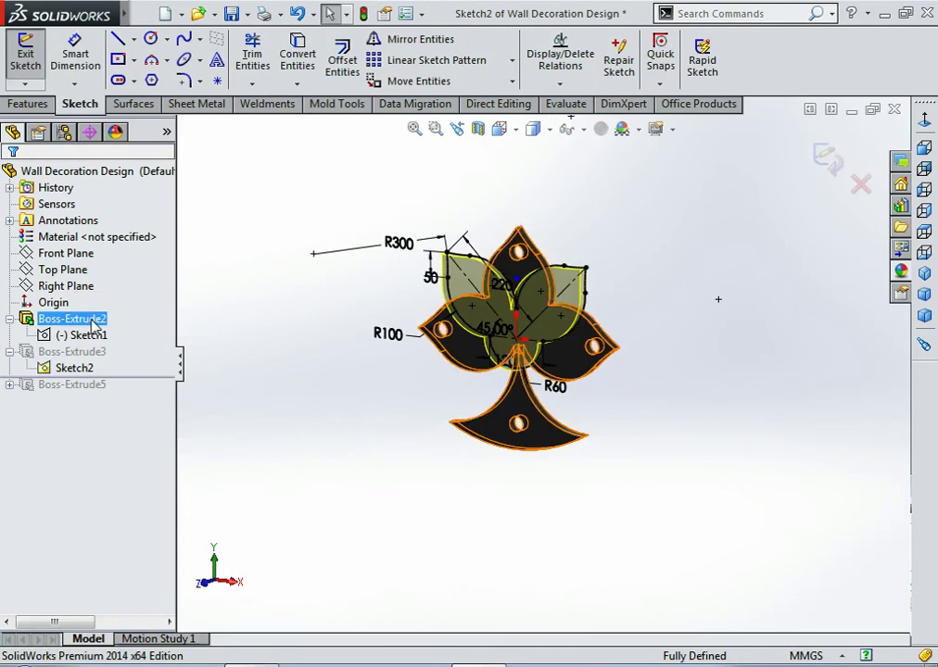
key("space")
left_click(333, 479)
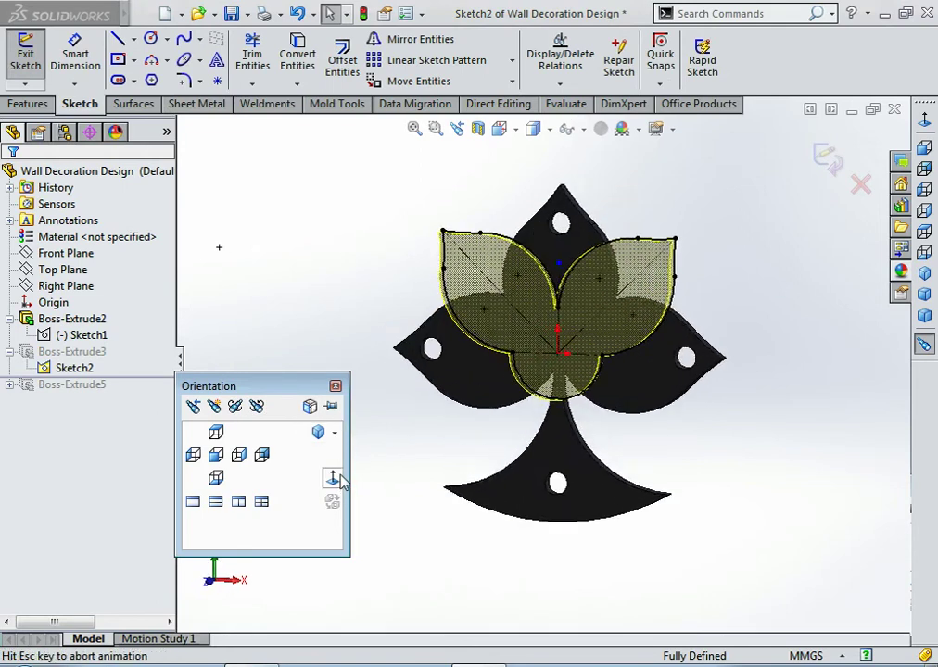
scroll(649, 310, "down", 3)
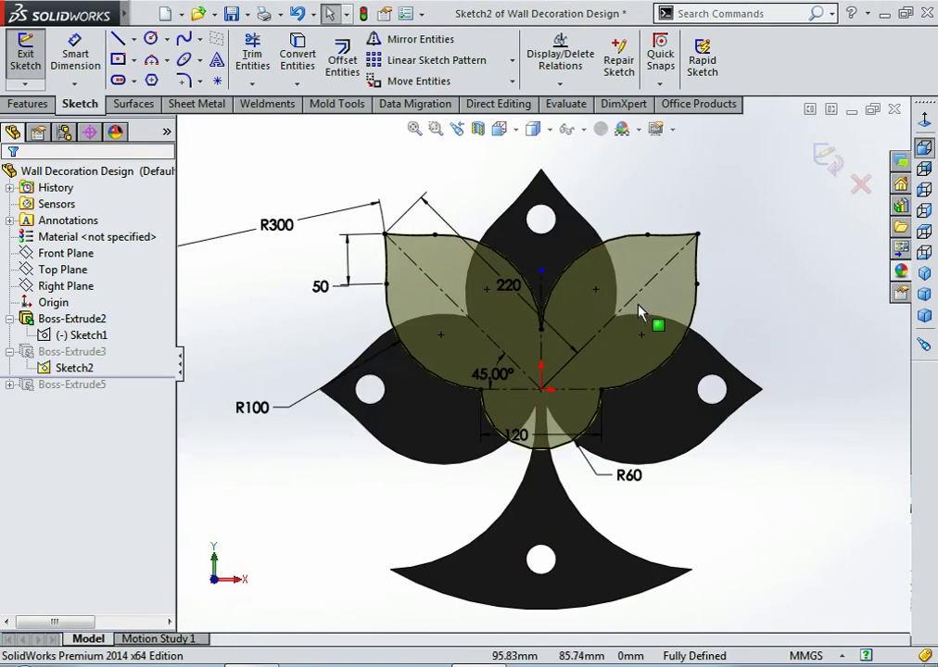
Step: Move the 220 dimension to the lower left and the 45° angle label onto the left leaf
mouse_move(511, 288)
left_mouse_down()
mouse_move(329, 504)
mouse_move(287, 531)
left_mouse_up()
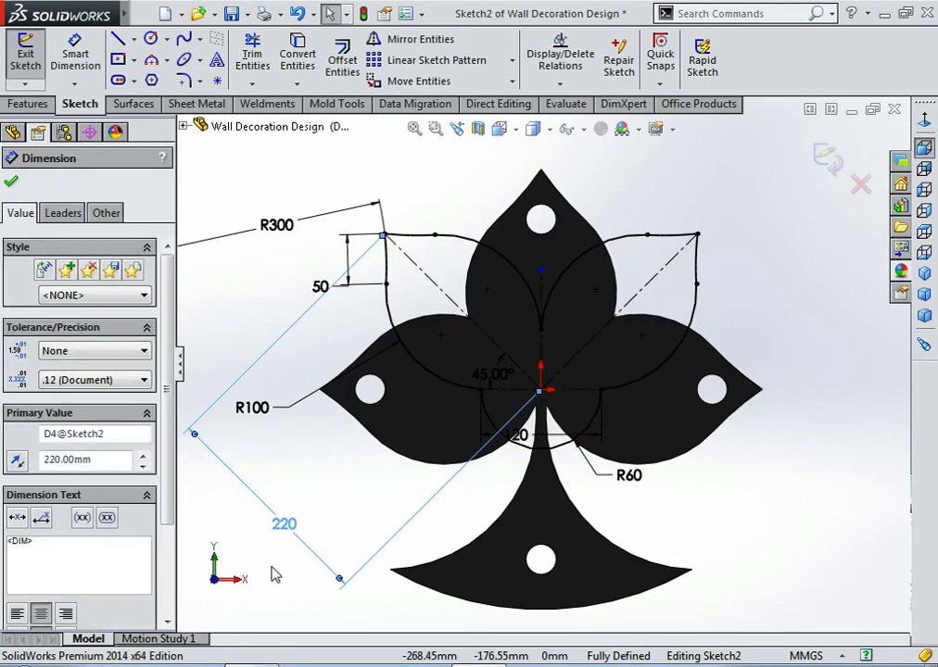
left_click(275, 575)
scroll(496, 366, "down", 2)
scroll(509, 380, "down", 2)
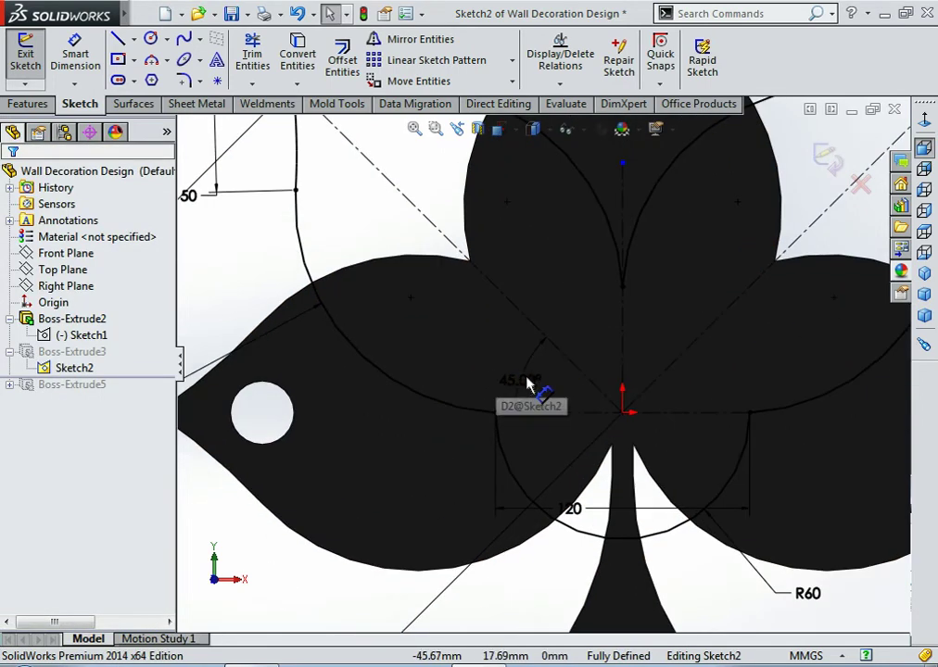
scroll(524, 382, "up", 3)
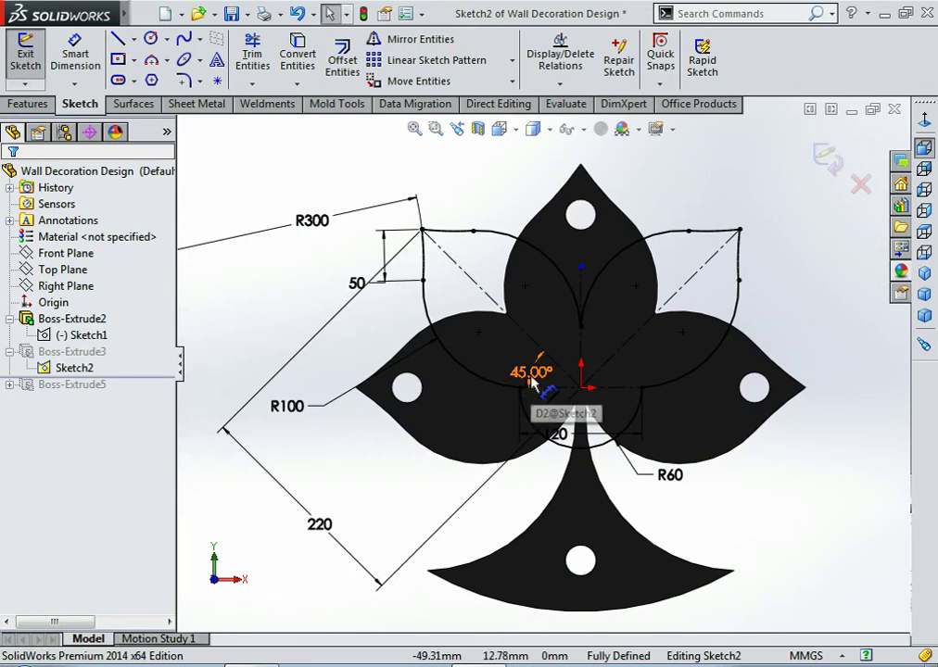
left_click_drag(533, 380, 387, 345)
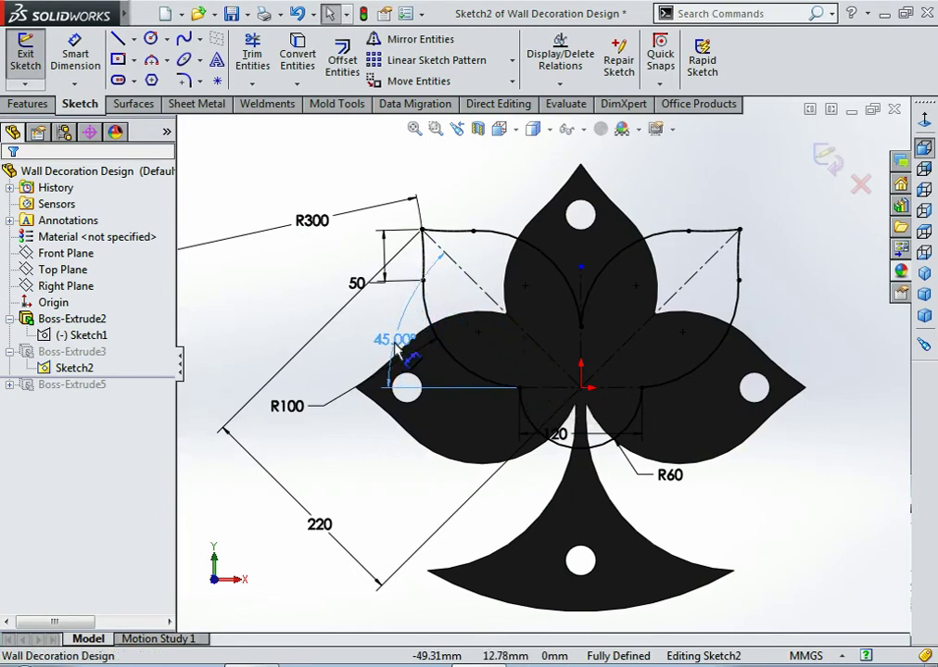
left_click(394, 444)
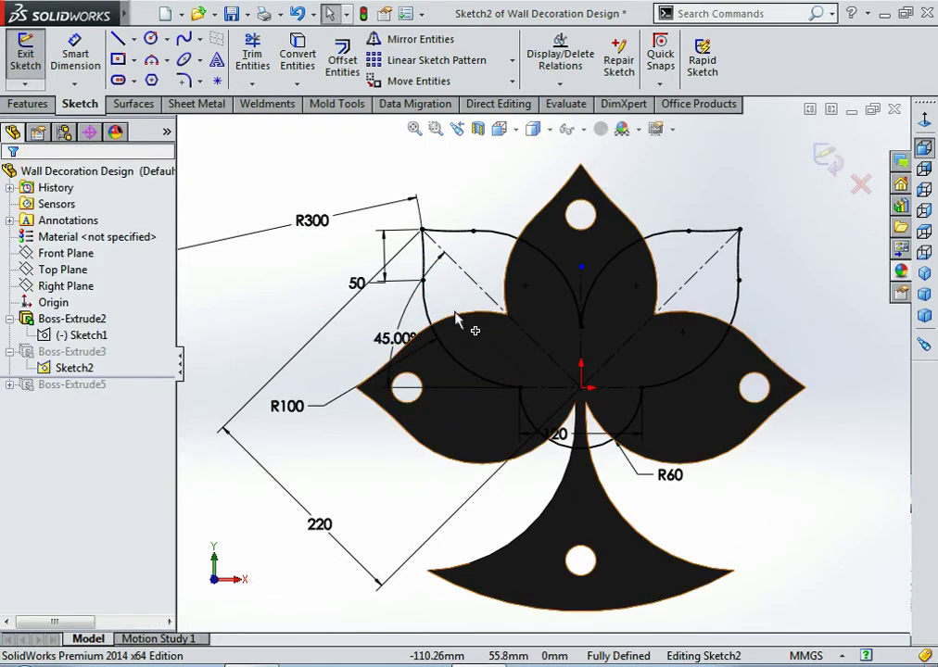
Step: Inspect the left leaf arc's relations with the whole part fitted in view
left_click(431, 315)
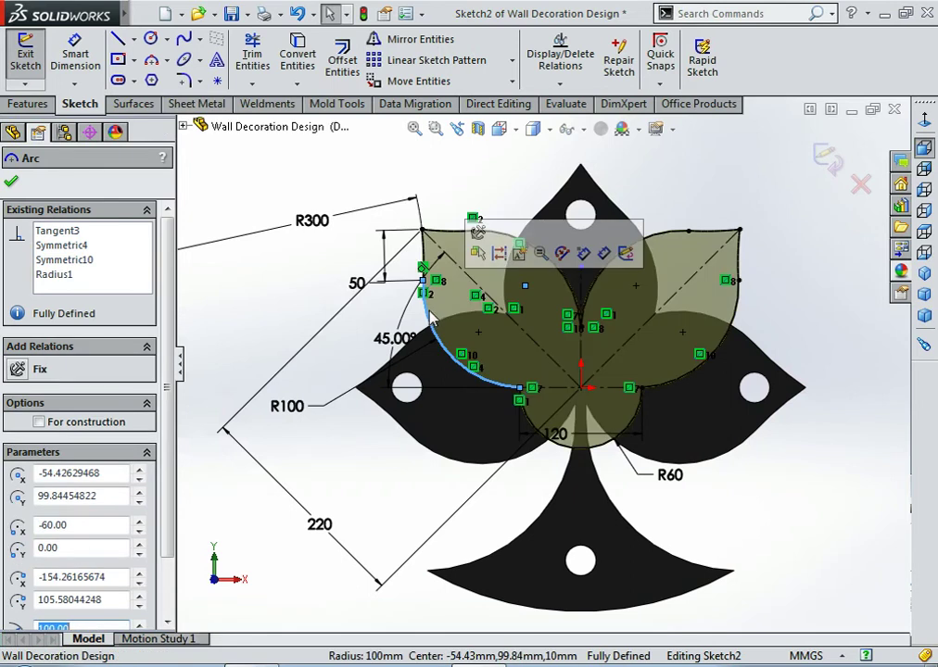
scroll(619, 399, "down", 2)
key("f")
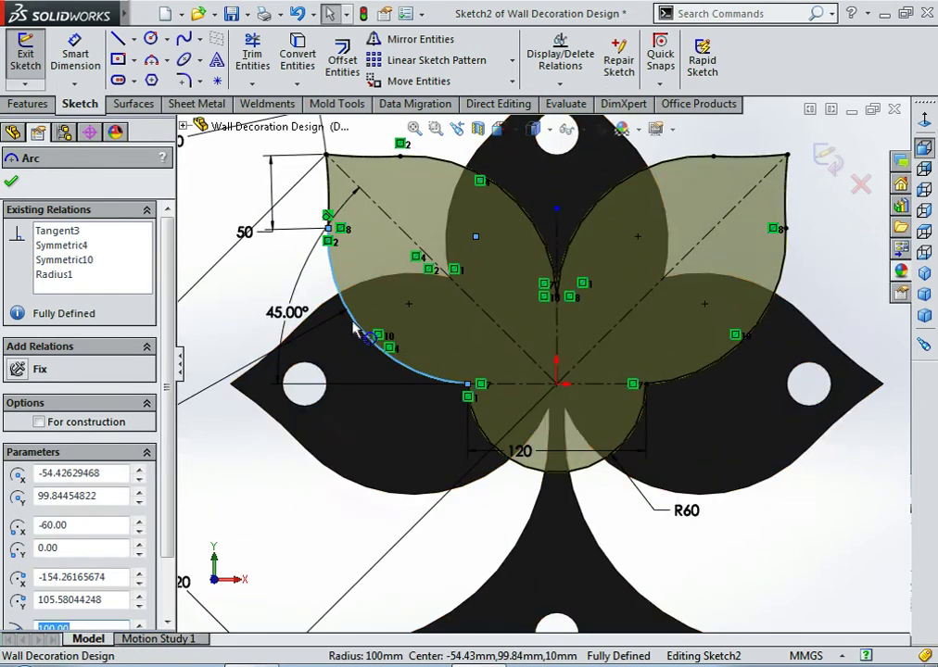
key("Escape")
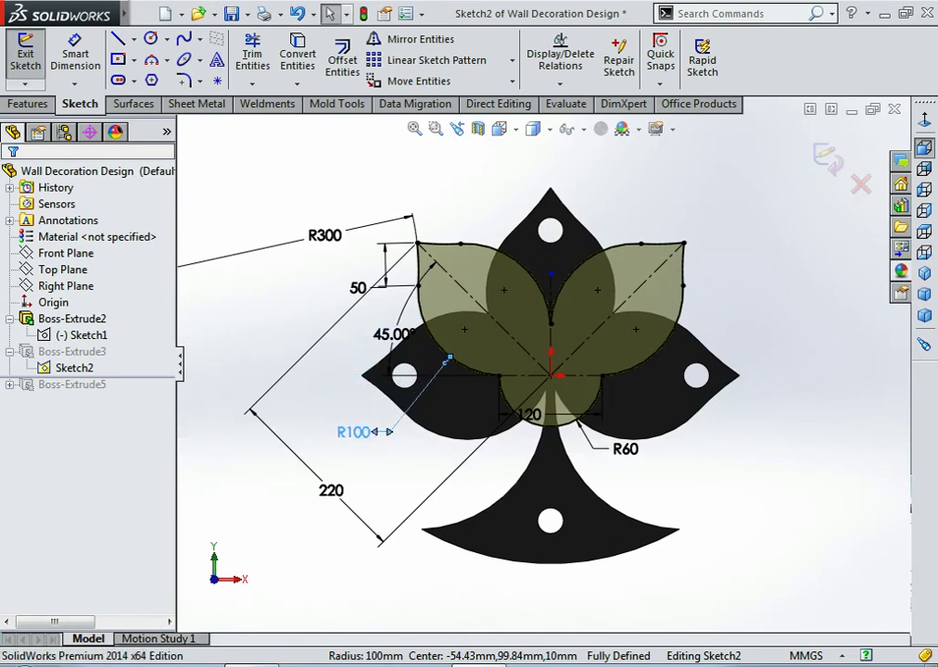
Step: Move the R60 radius label out to the right, then return to the face-on sketch view
left_click(357, 432)
scroll(573, 447, "down", 2)
left_click_drag(646, 461, 642, 466)
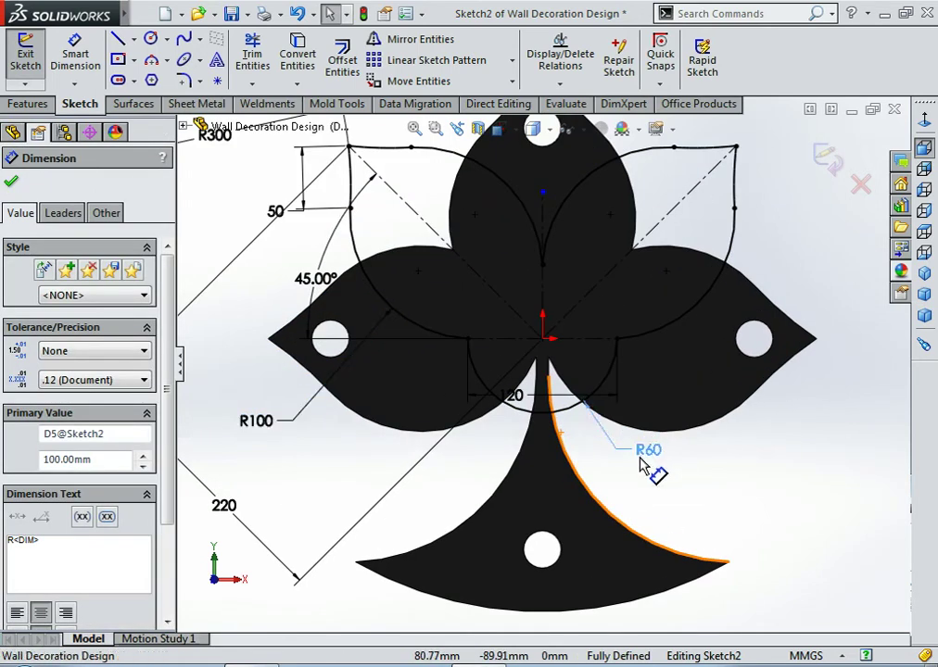
left_click_drag(690, 501, 825, 489)
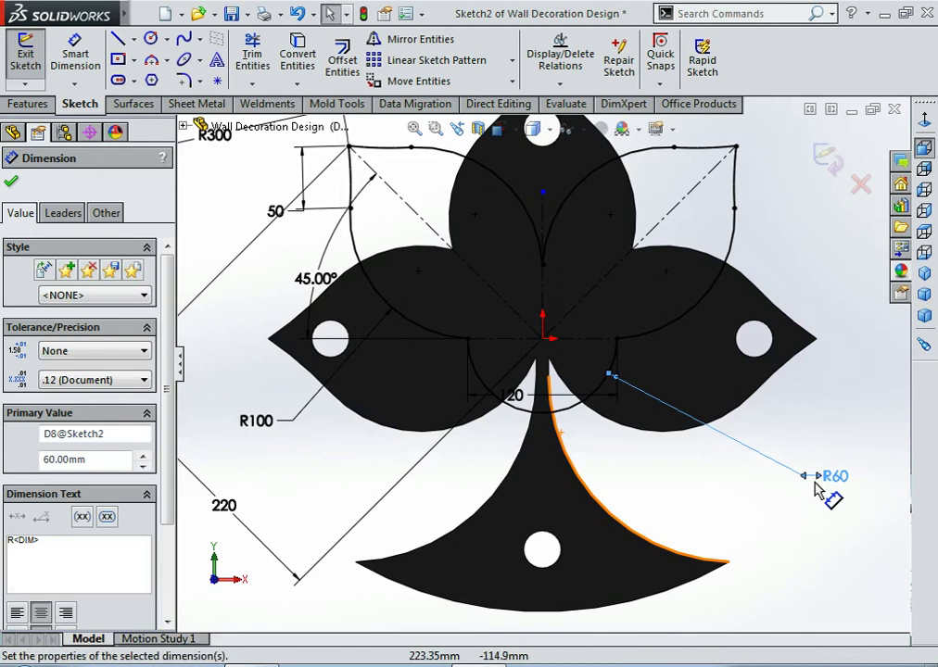
left_click(682, 478)
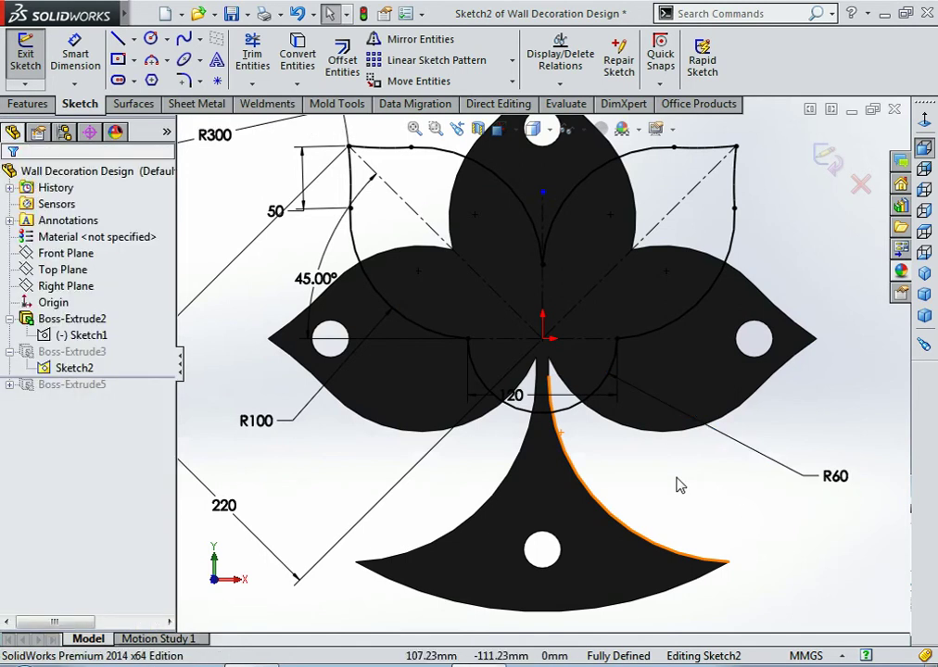
scroll(668, 487, "up", 2)
scroll(660, 484, "up", 1)
scroll(684, 394, "down", 2)
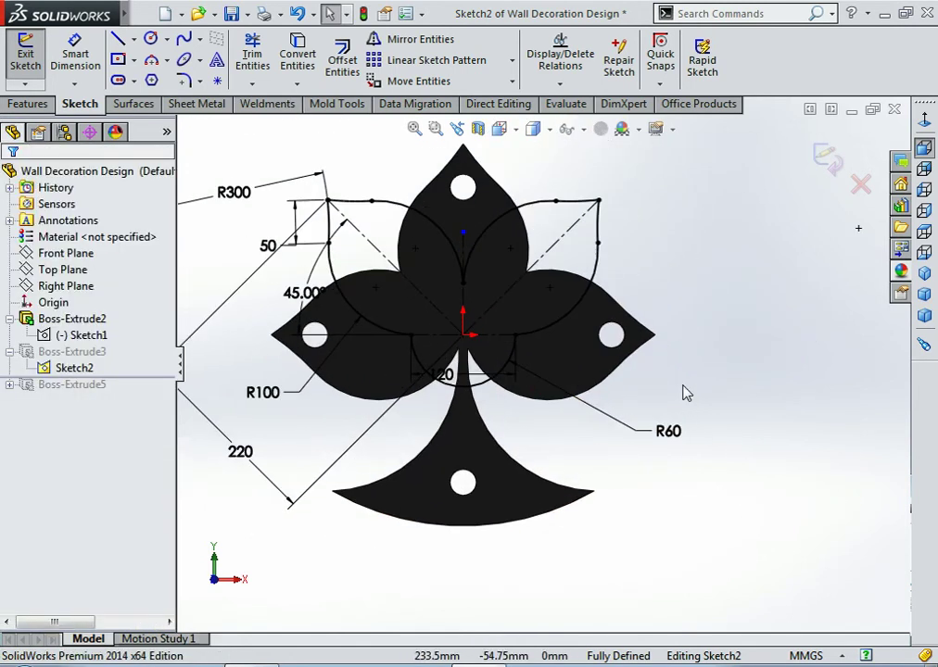
middle_click_drag(724, 475, 754, 389)
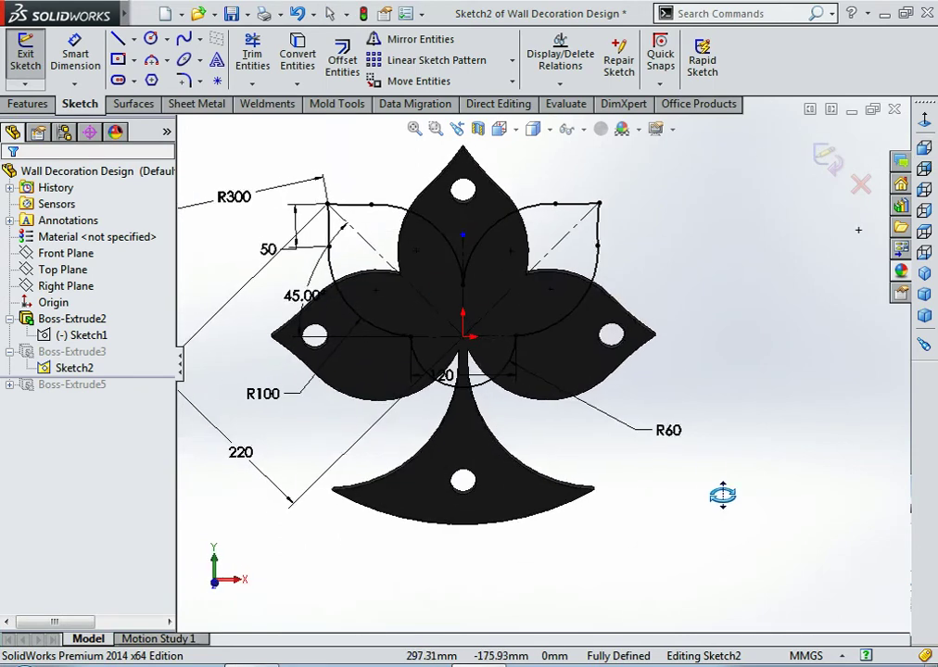
key("ctrl+8")
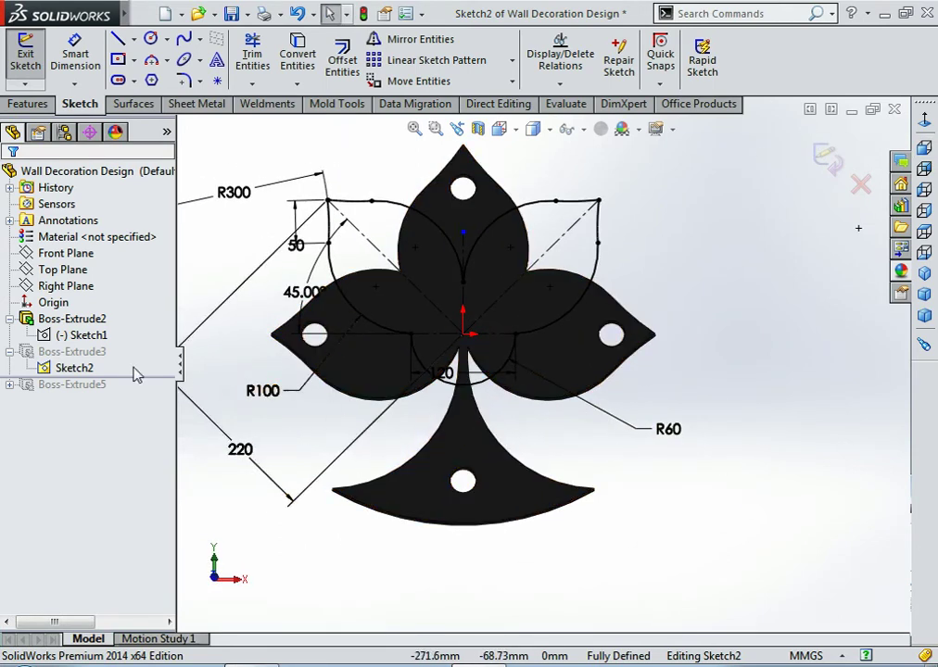
Step: Lower the R60 label and move the 120 dimension below the leaves
left_click(79, 372)
scroll(681, 434, "down", 2)
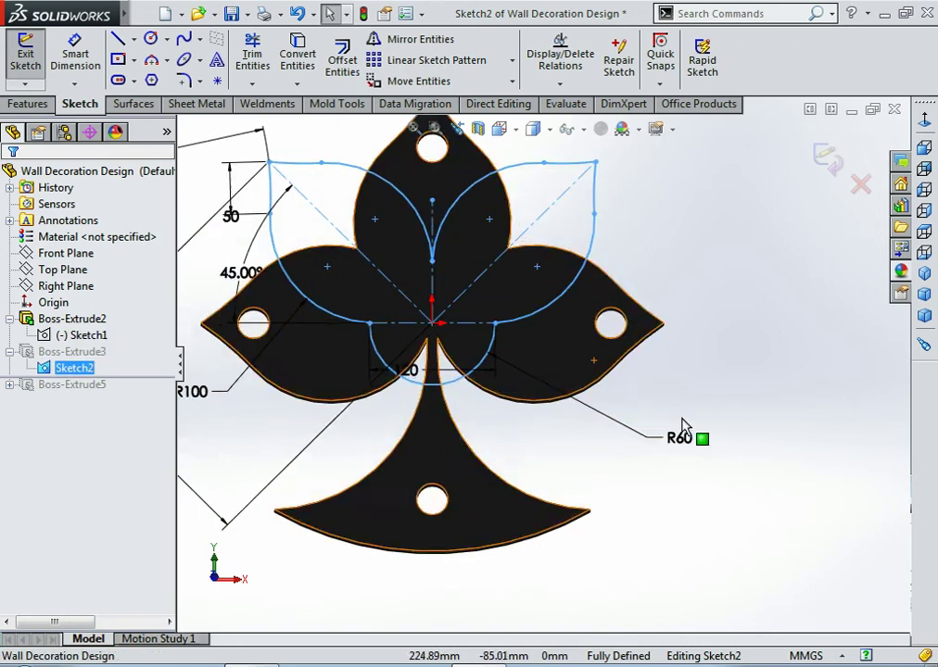
left_click_drag(683, 443, 701, 486)
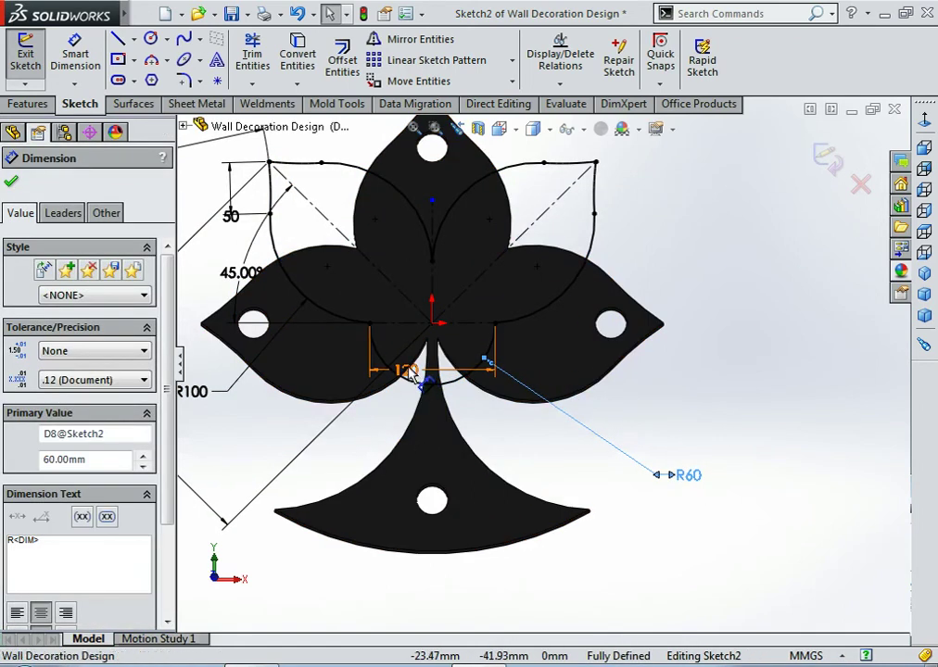
left_click_drag(463, 302, 474, 500)
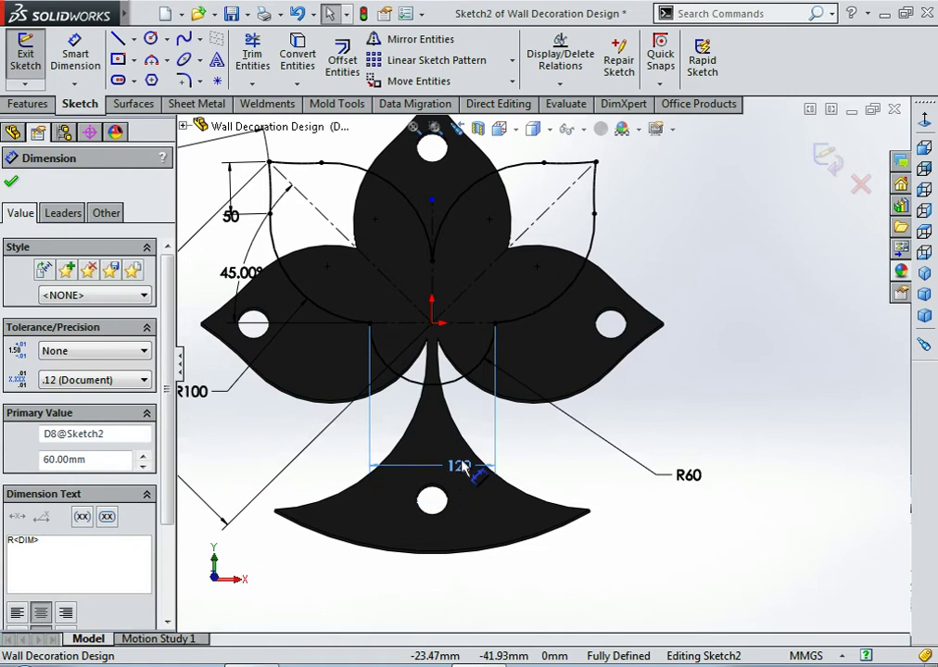
left_click(736, 623)
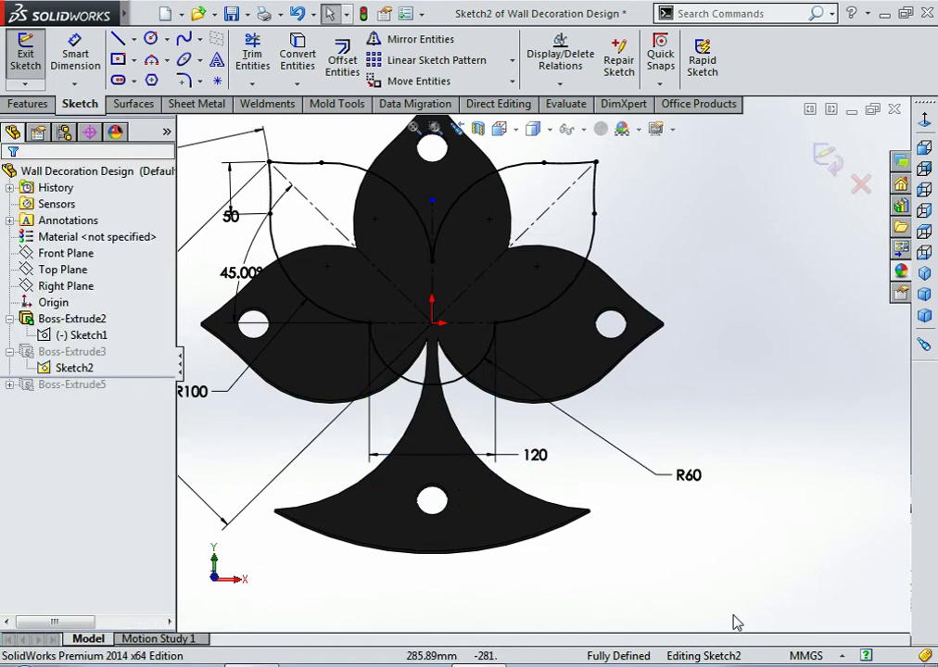
Step: Check the lower semicircle arc of the leaf sketch
left_click(475, 380)
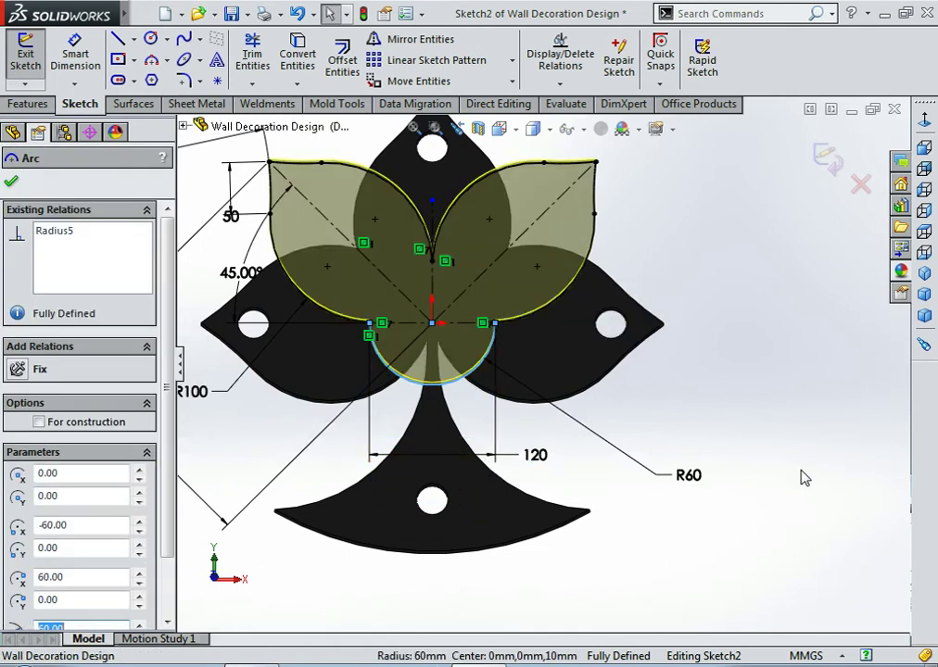
scroll(792, 490, "up", 2)
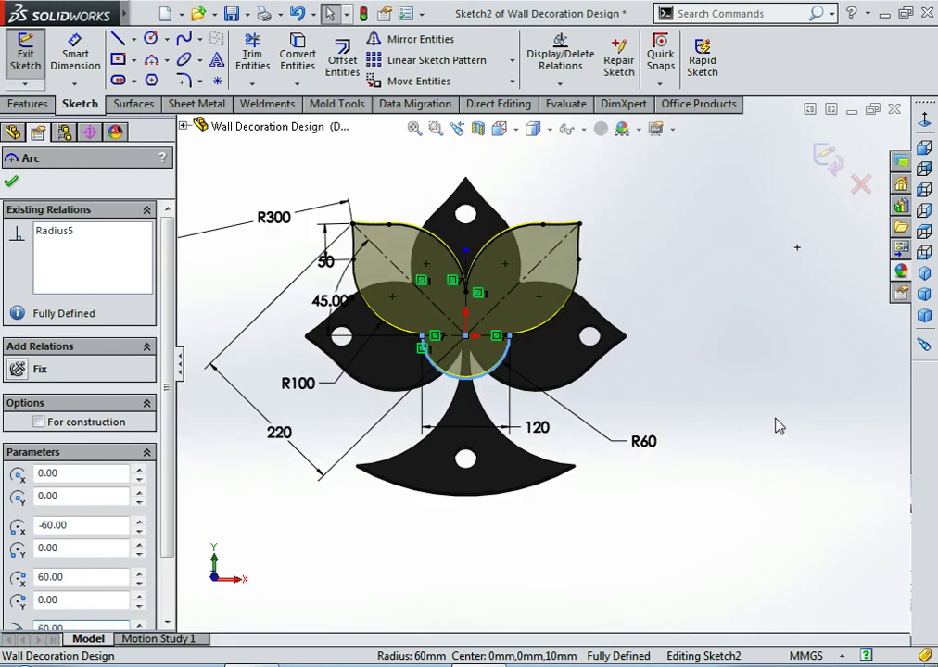
middle_click_drag(779, 427, 778, 458)
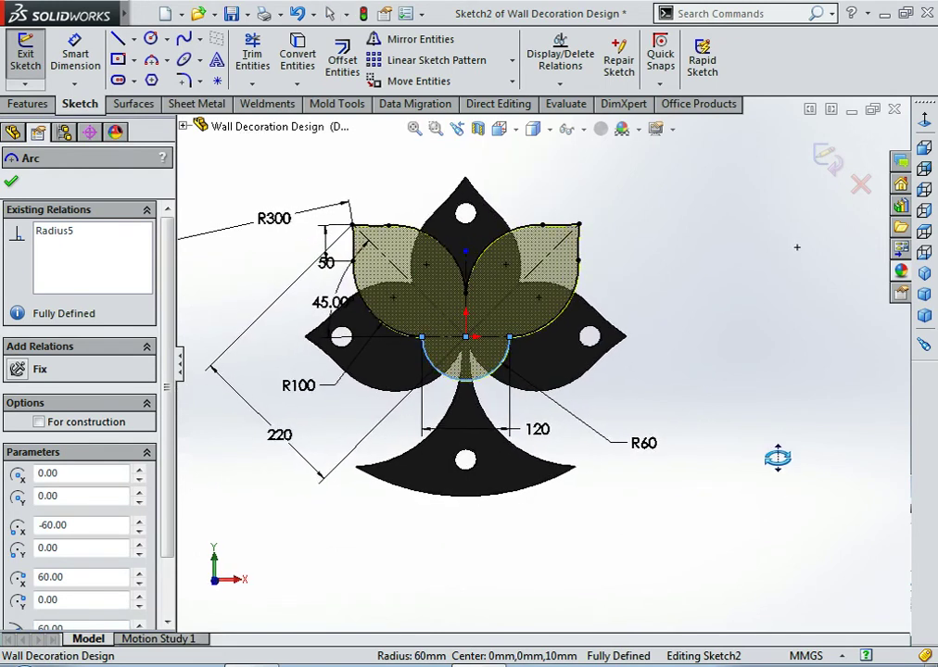
scroll(454, 343, "down", 2)
scroll(454, 343, "down", 1)
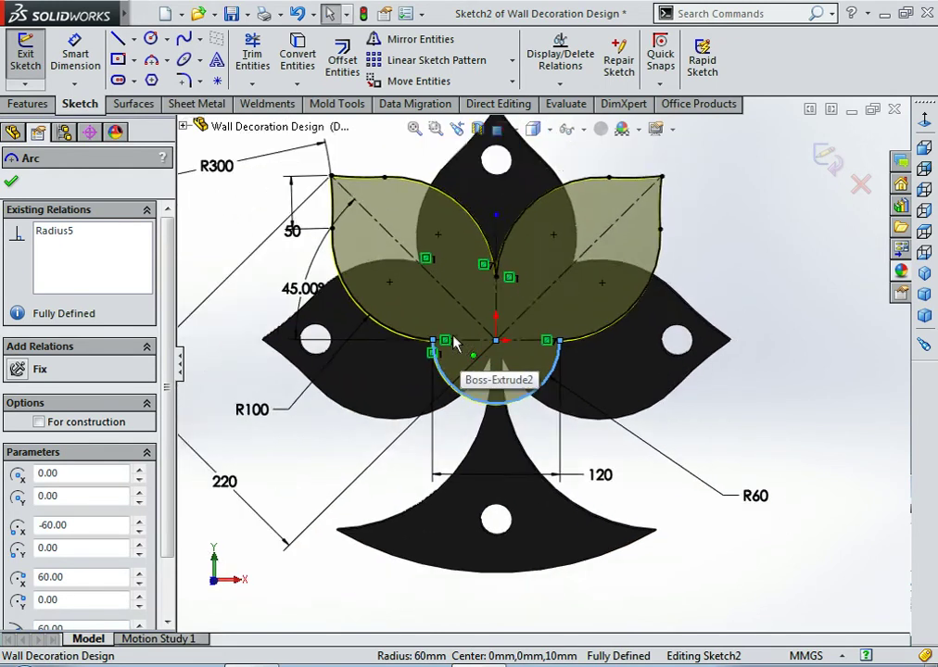
scroll(454, 343, "up", 2)
scroll(448, 318, "down", 3)
left_click(375, 313)
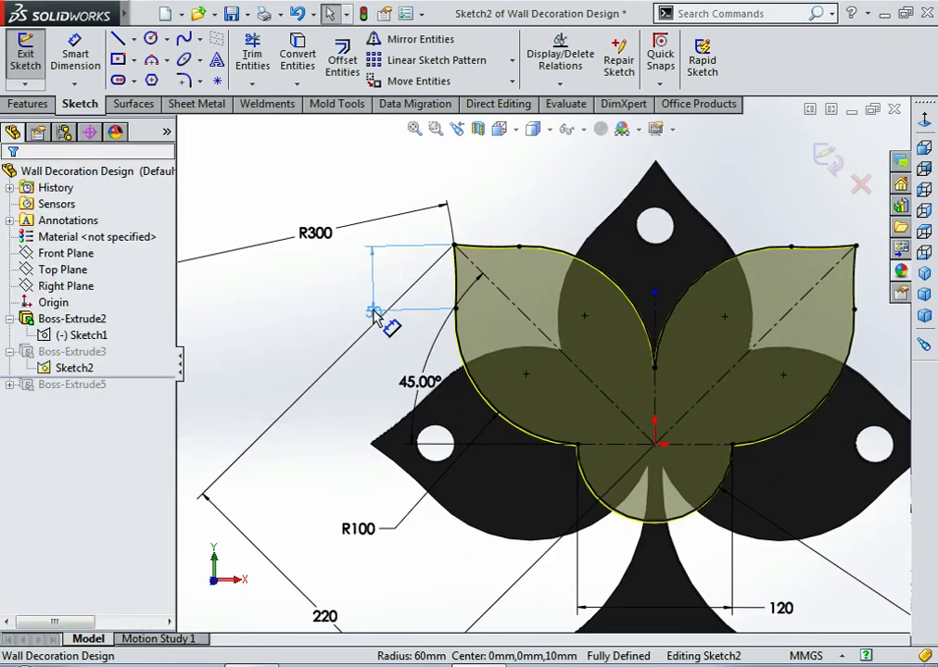
Step: Check the 50 dimension and left leaf outer arc relations, then exit Sketch2
left_click(348, 314)
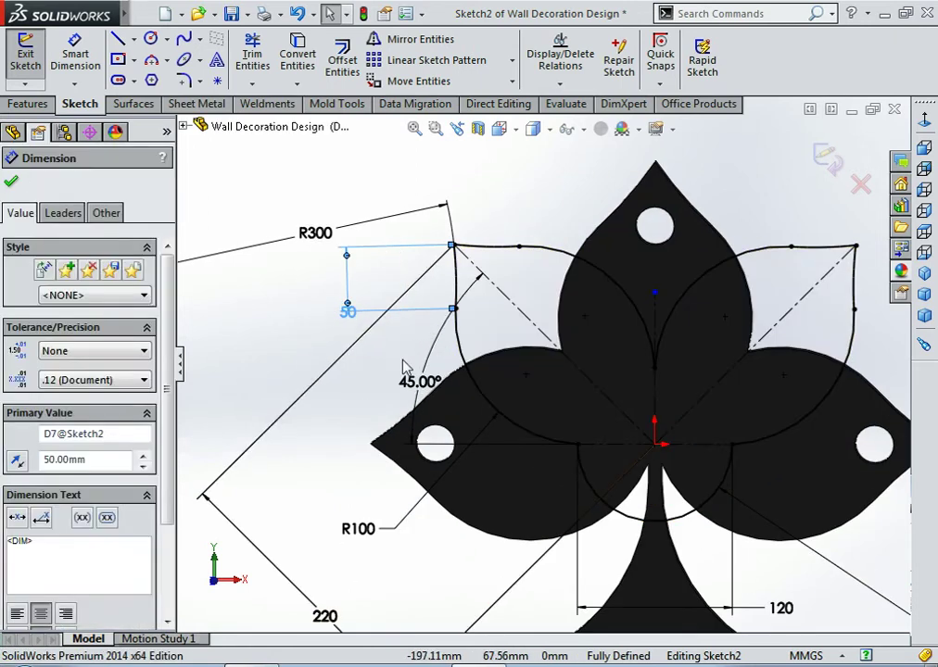
left_click(460, 331)
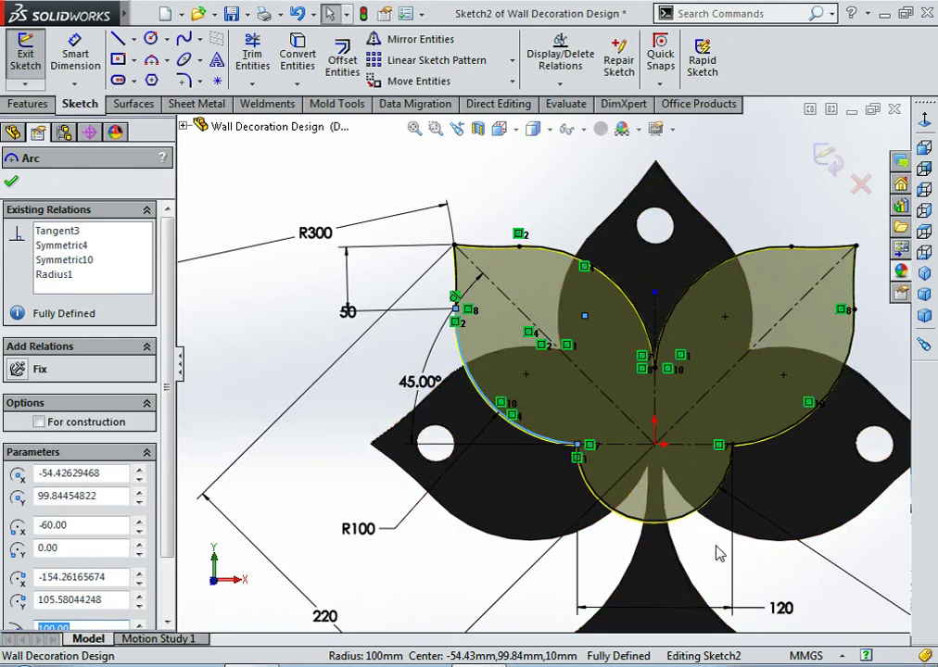
scroll(576, 445, "down", 2)
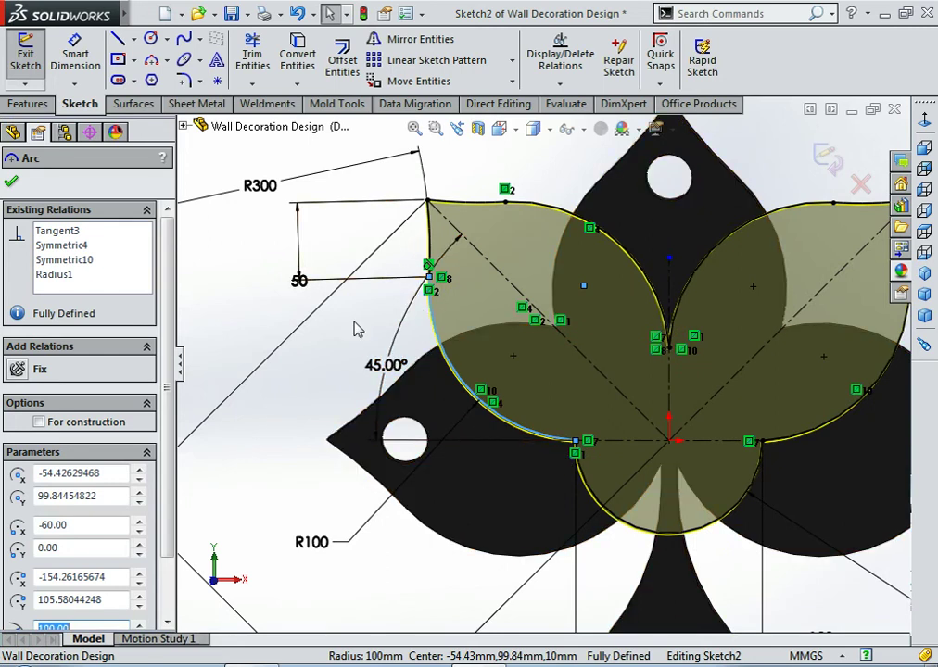
scroll(357, 329, "up", 1)
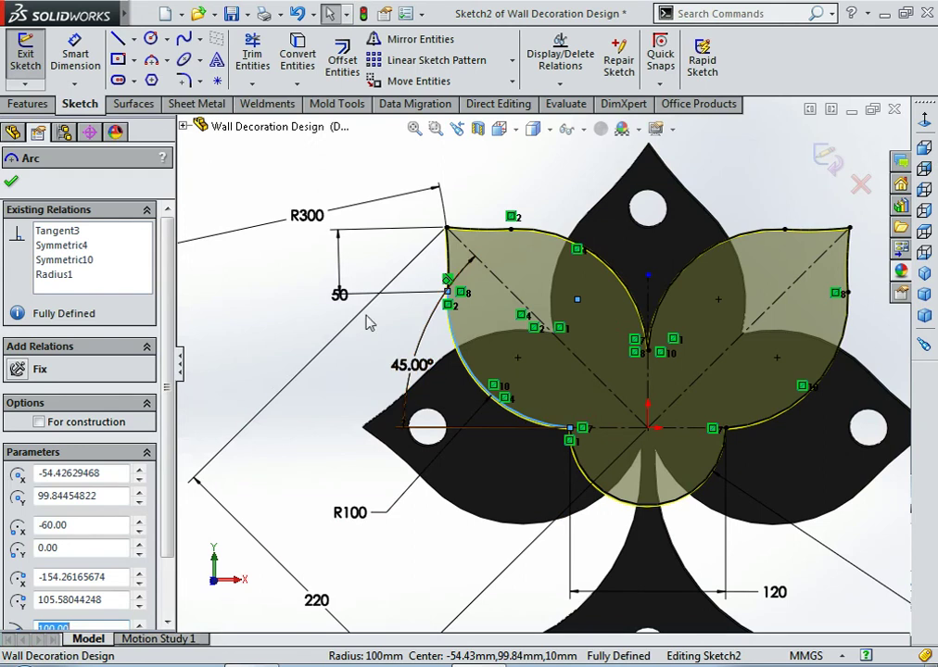
key("Escape")
left_click(335, 275)
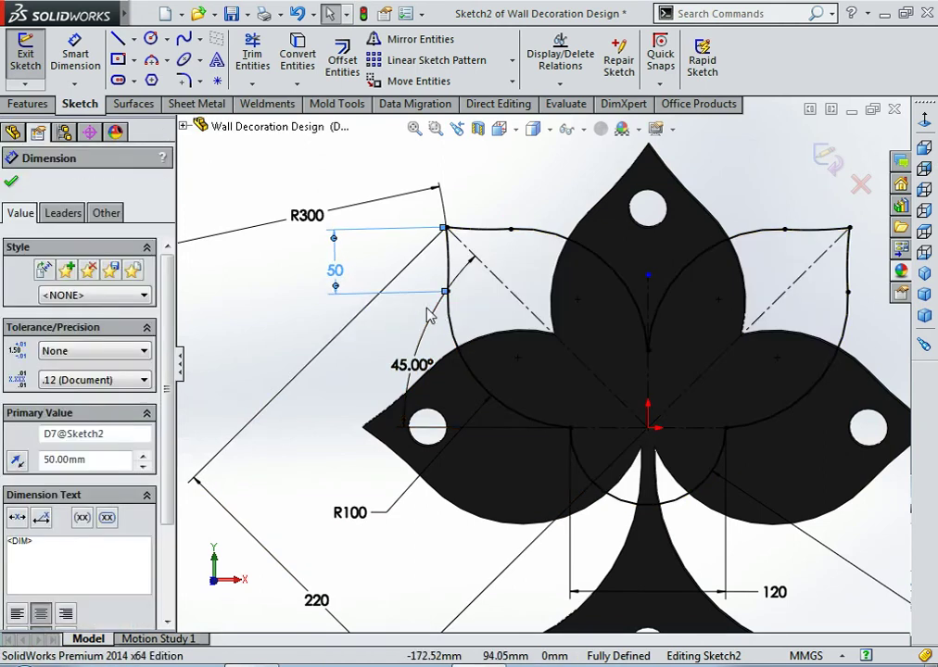
left_click(459, 326)
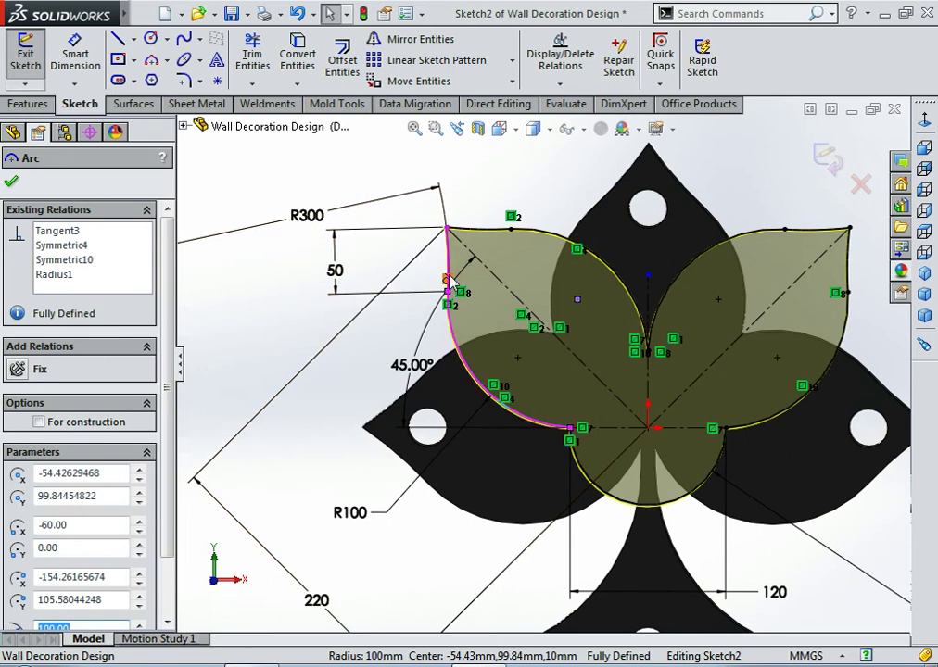
scroll(533, 278, "up", 1)
scroll(574, 315, "up", 2)
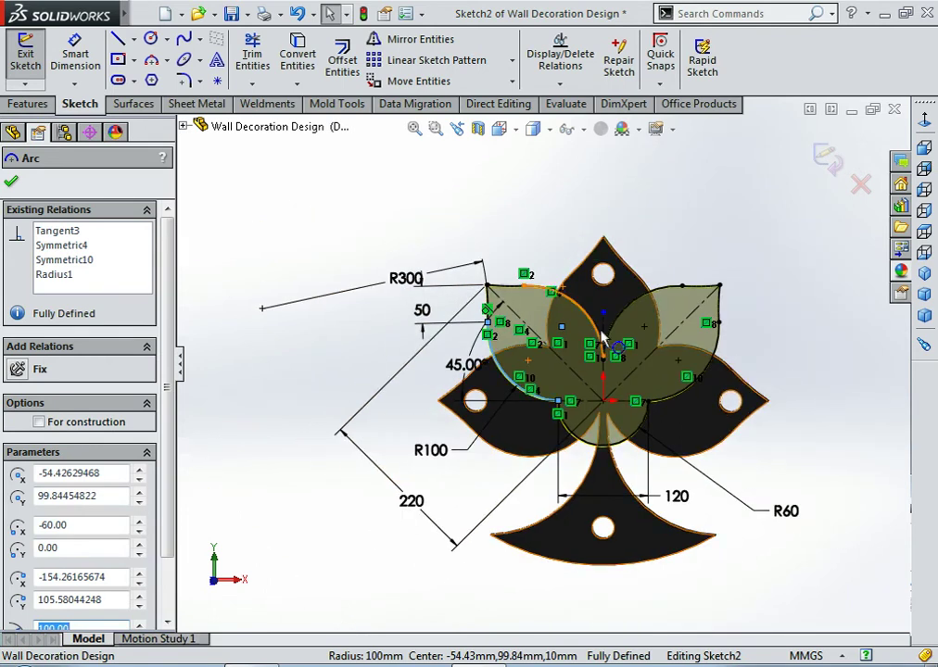
scroll(715, 370, "down", 1)
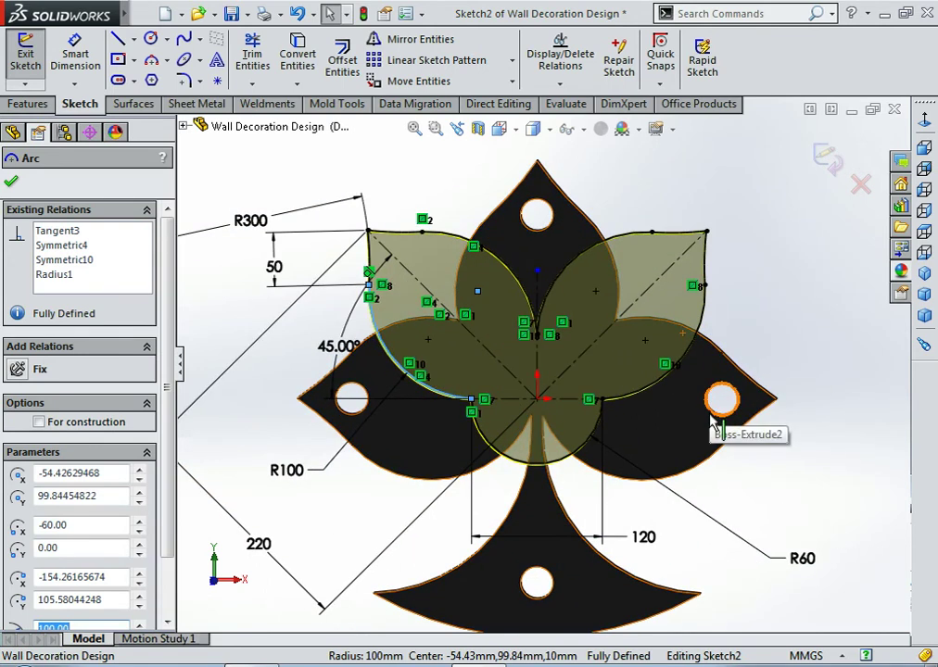
scroll(713, 445, "up", 1)
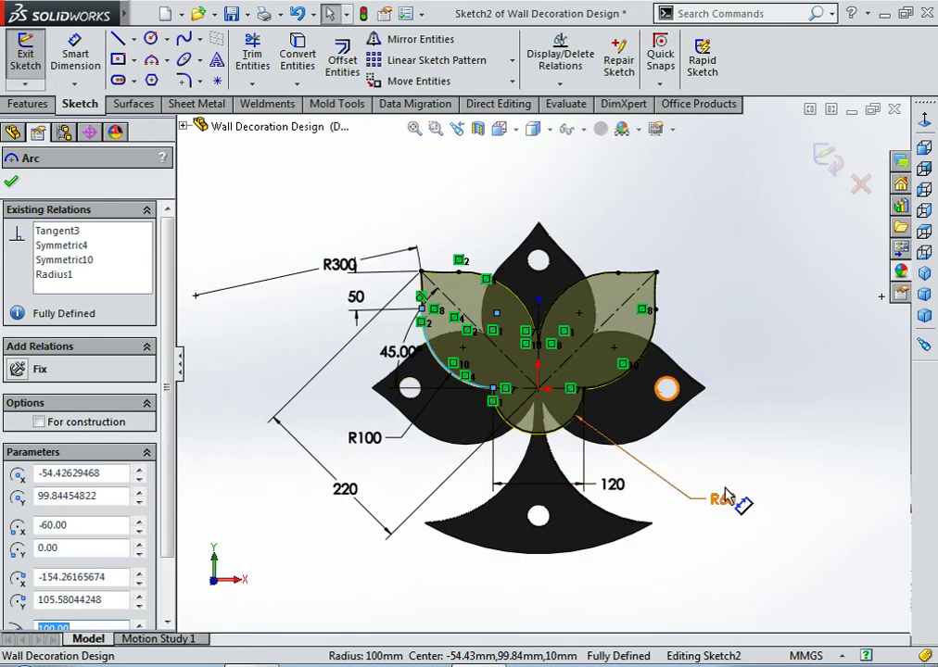
left_click(825, 158)
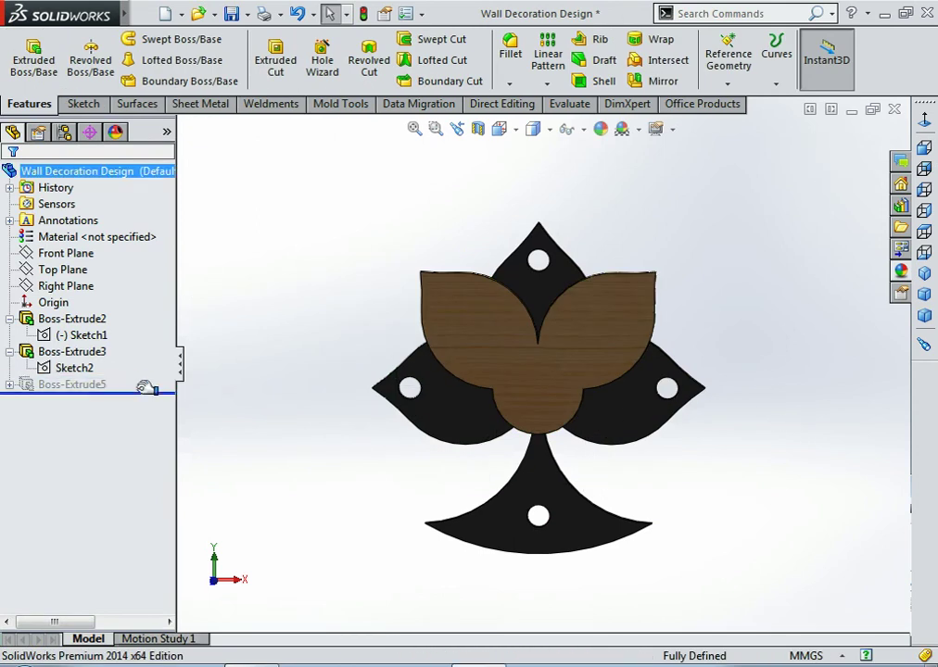
Step: Roll back below Boss-Extrude5 and edit Sketch3 in a face-on view
left_click_drag(148, 375, 151, 390)
left_click(37, 387)
left_click(10, 384)
left_click(82, 400)
left_click(99, 346)
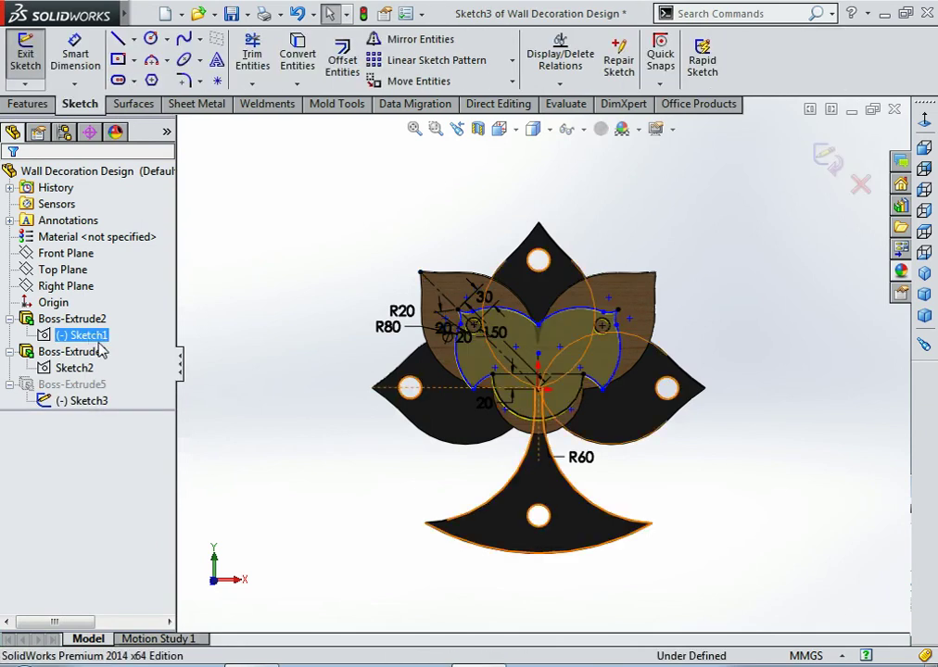
key("space")
left_click_drag(427, 381, 513, 477)
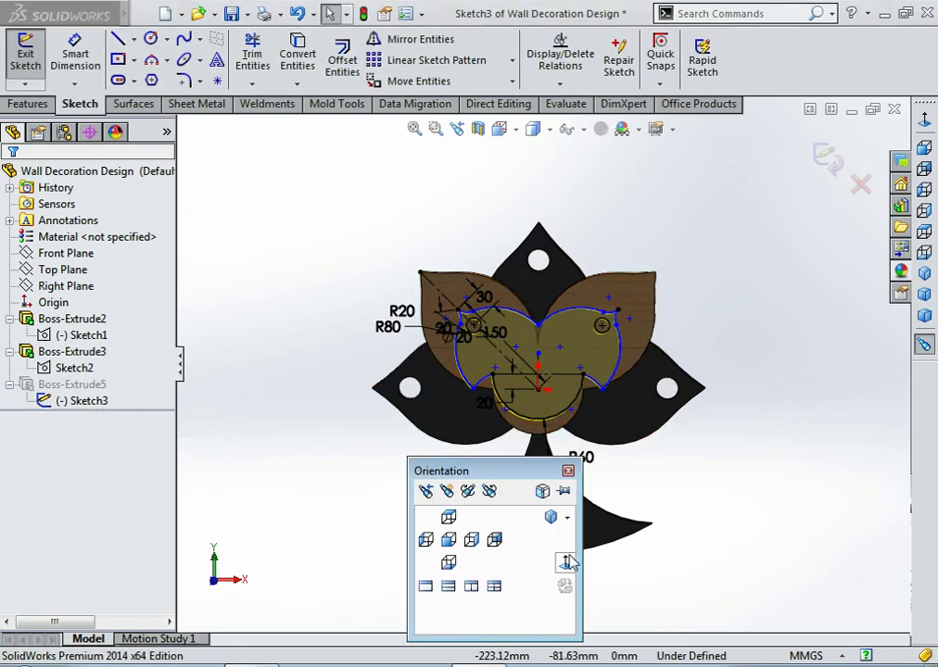
left_click(563, 559)
Step: Move the 20 dimension label down and out to the far left
scroll(524, 283, "down", 3)
scroll(517, 465, "down", 1)
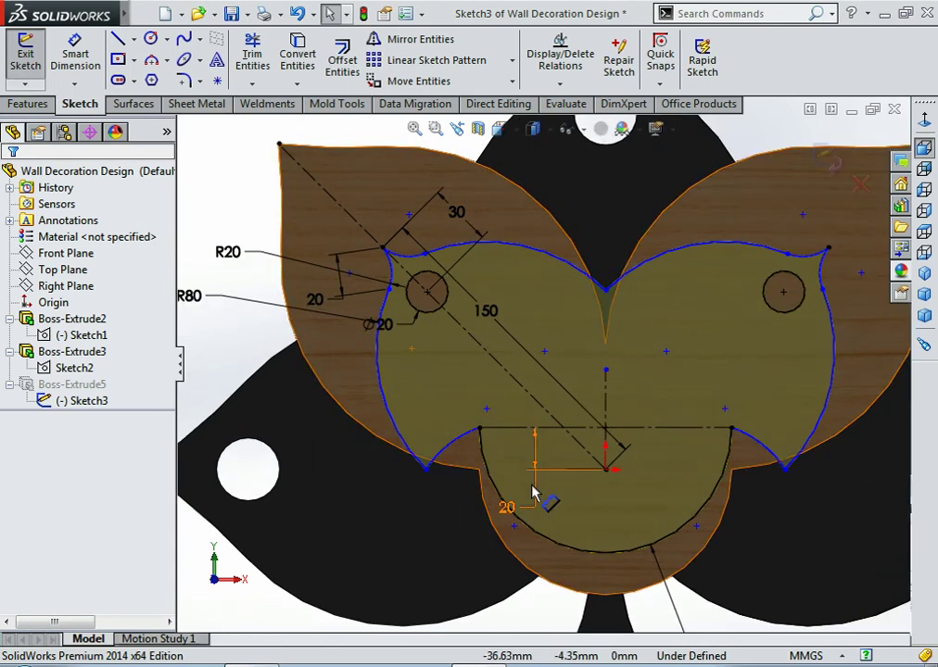
scroll(547, 533, "down", 1)
left_click_drag(511, 508, 488, 547)
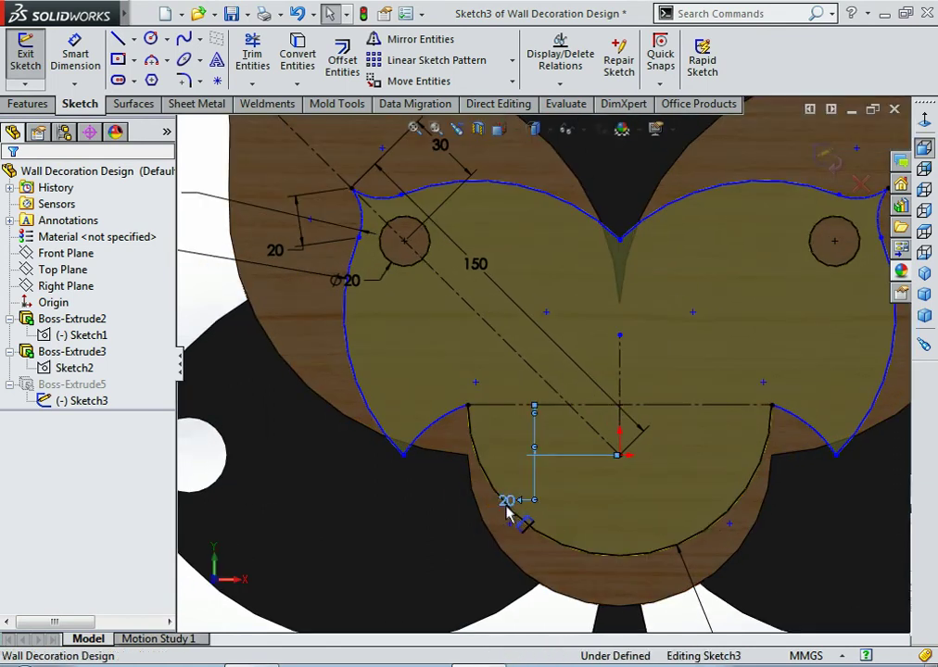
scroll(649, 547, "up", 1)
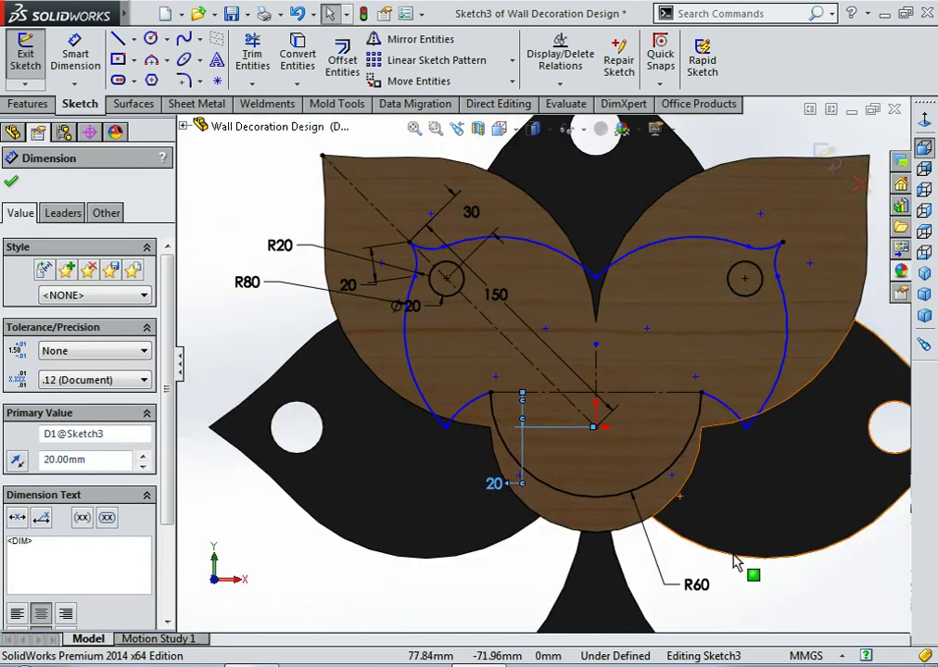
scroll(726, 556, "up", 1)
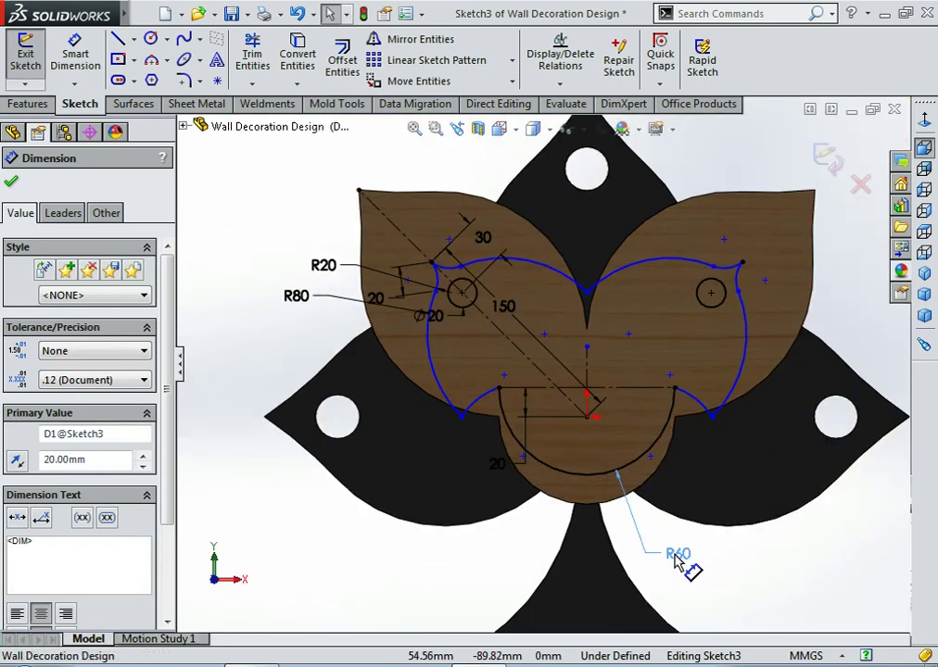
left_click(675, 556)
scroll(543, 418, "down", 2)
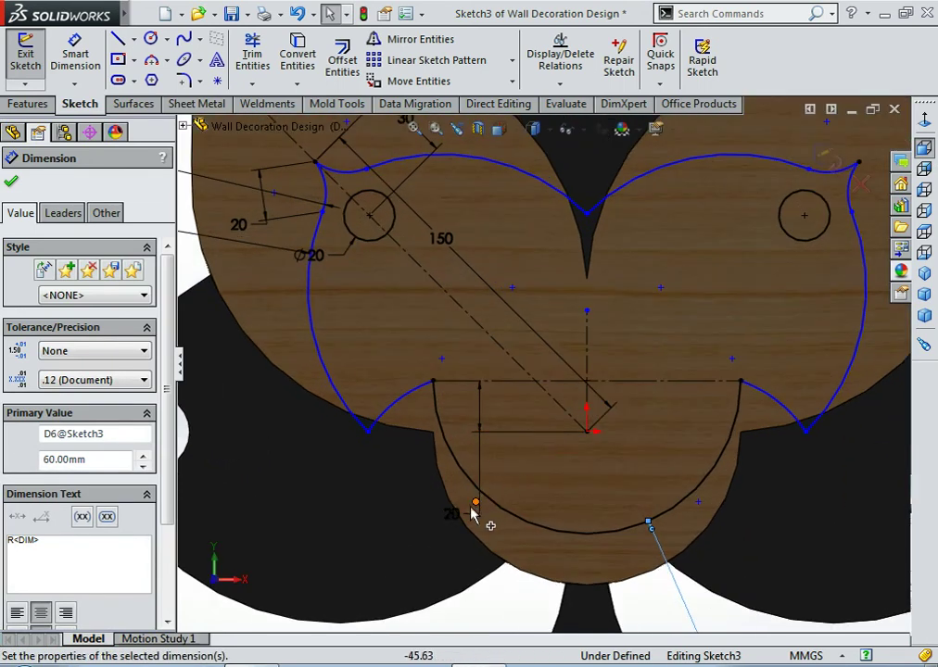
scroll(487, 510, "up", 2)
mouse_move(489, 466)
left_mouse_down()
mouse_move(445, 457)
mouse_move(213, 512)
left_mouse_up()
left_click(658, 546)
scroll(479, 308, "down", 3)
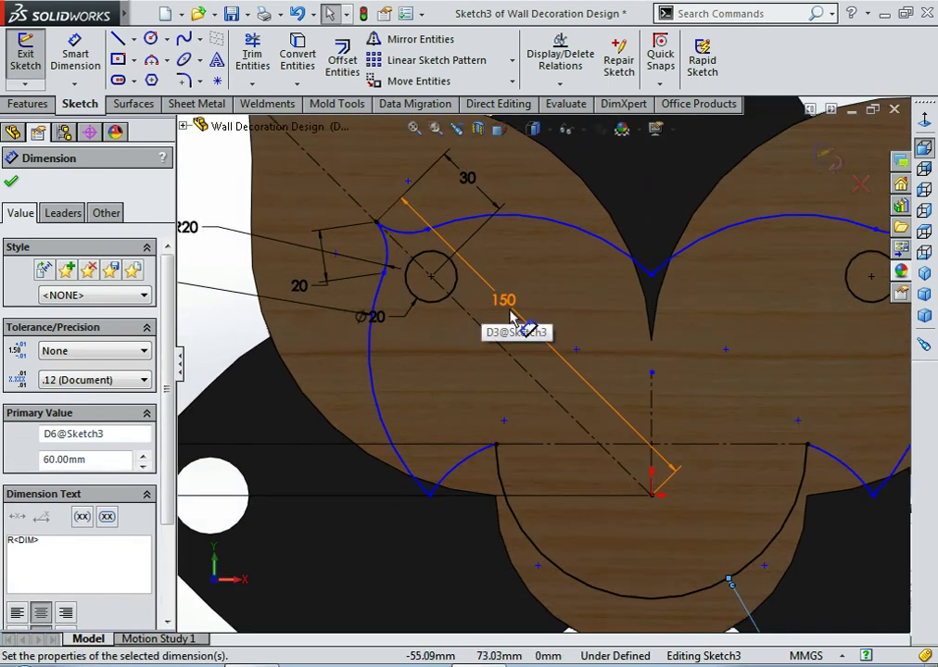
Step: Reposition the 150 dimension, the 20 near the leaf tip, and the R20 and R80 labels
left_click_drag(517, 318, 519, 319)
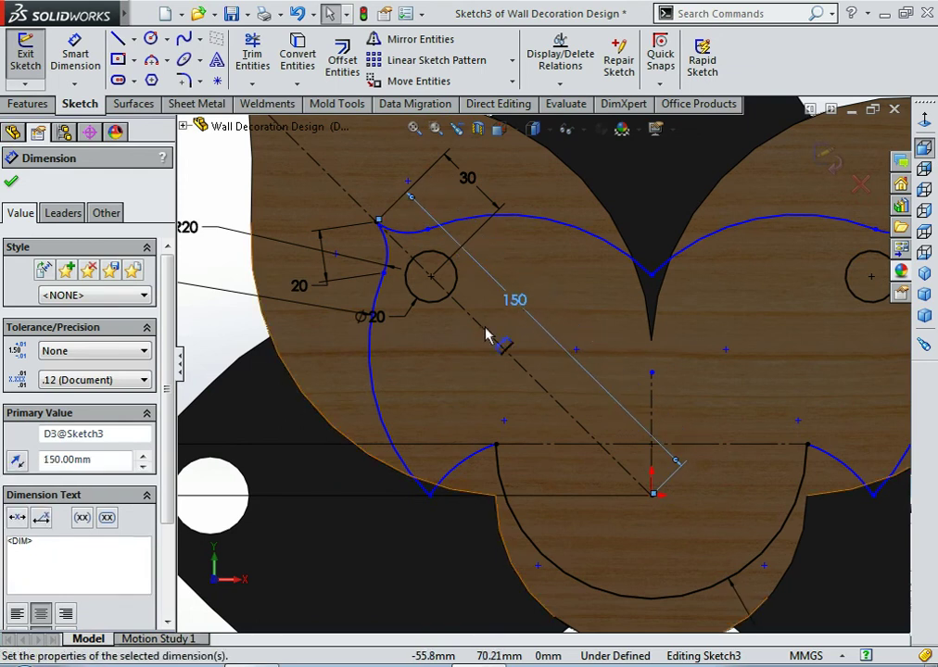
scroll(441, 322, "up", 3)
scroll(389, 306, "down", 4)
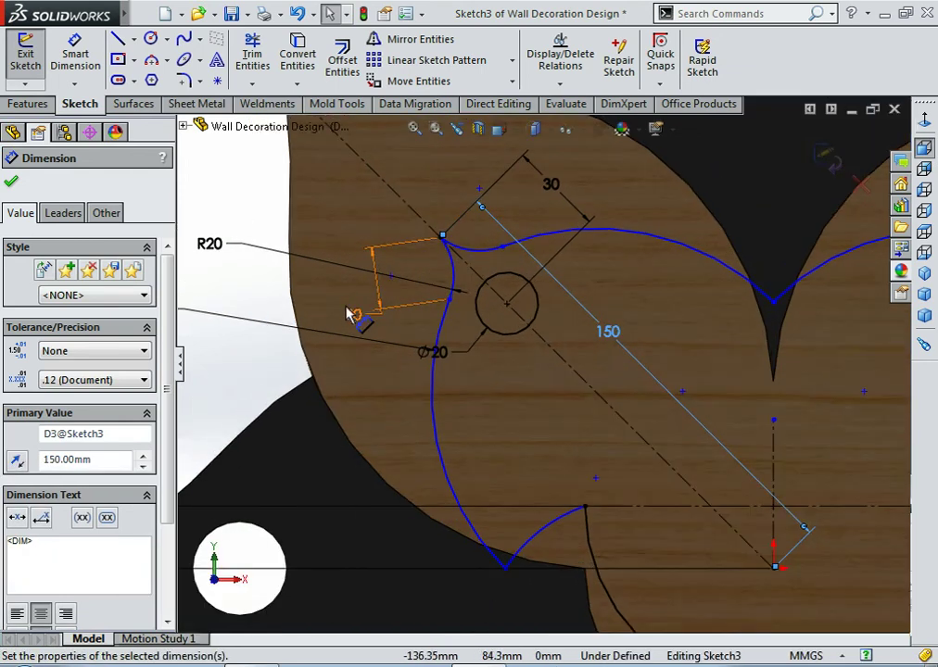
left_click_drag(349, 313, 356, 265)
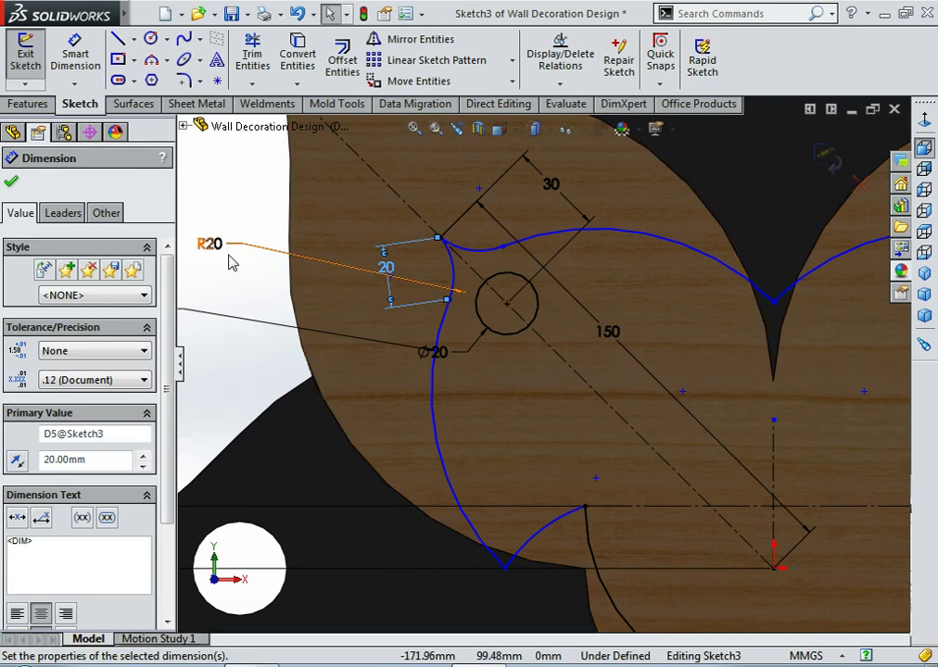
left_click_drag(211, 248, 275, 281)
scroll(276, 281, "up", 1)
scroll(278, 297, "up", 1)
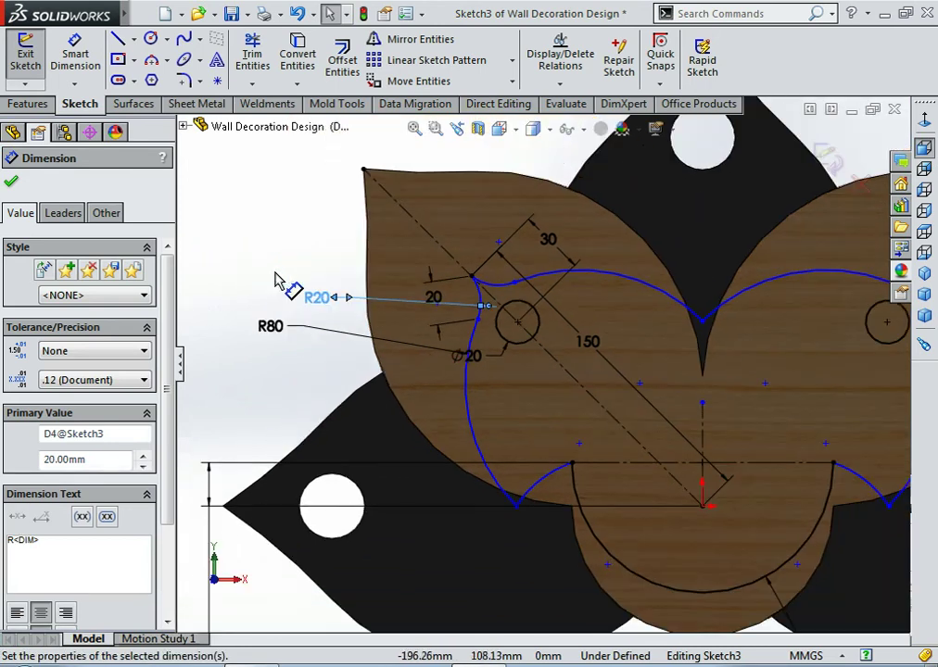
left_click_drag(284, 331, 343, 431)
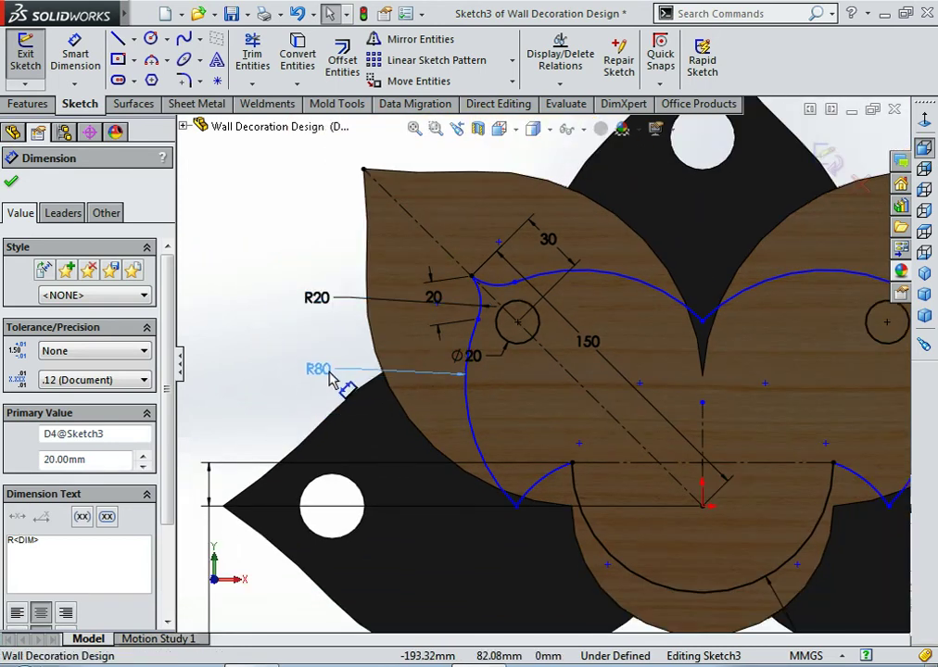
left_click_drag(320, 376, 321, 373)
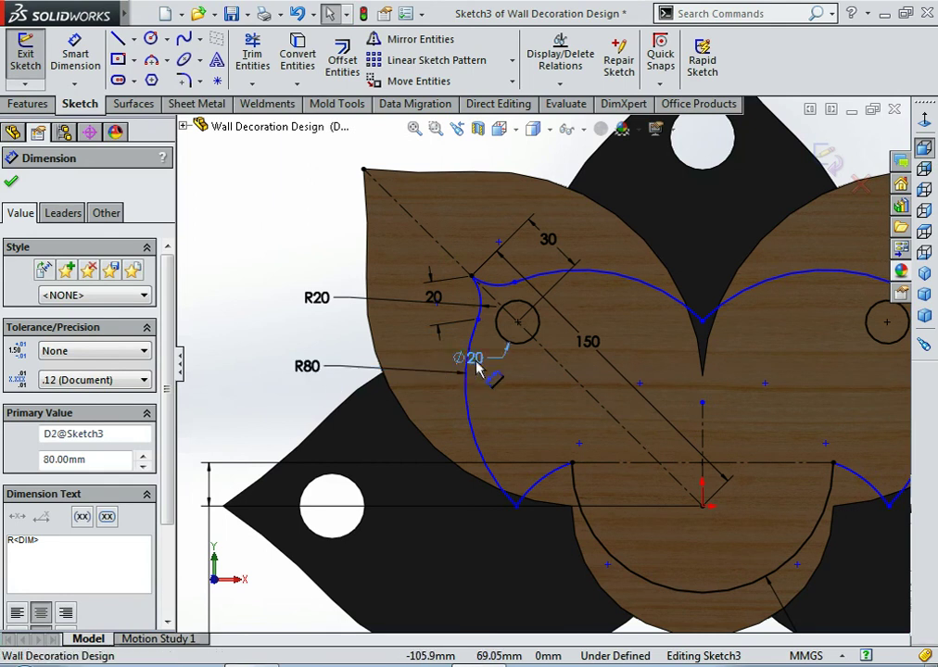
Step: Check the Ø20 hole and 30 dimensions, then exit Sketch3 to rebuild the top boss
left_click(490, 397)
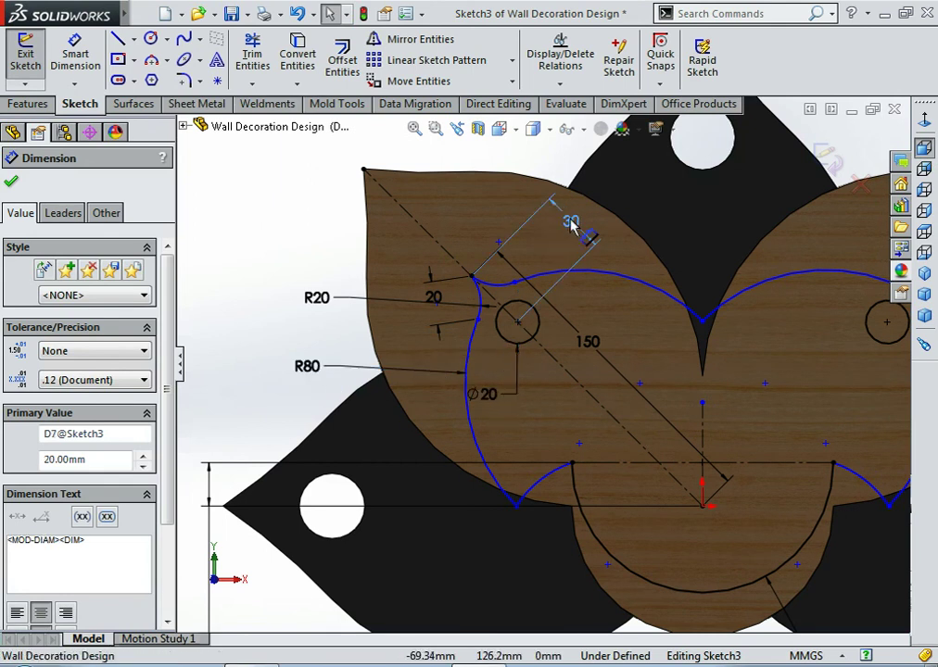
left_click(554, 239)
scroll(540, 306, "up", 3)
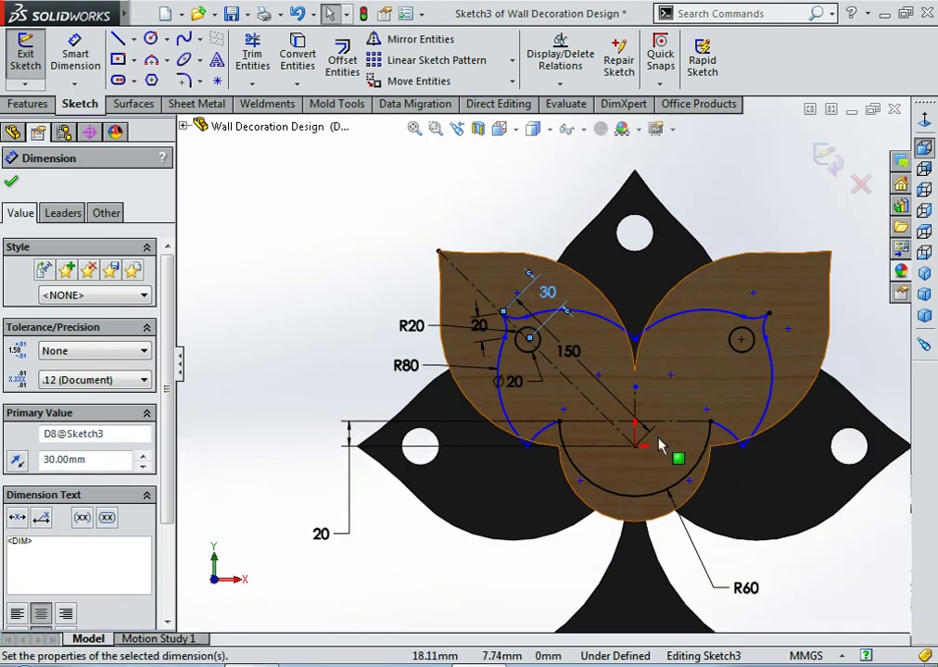
scroll(702, 495, "up", 2)
key("f")
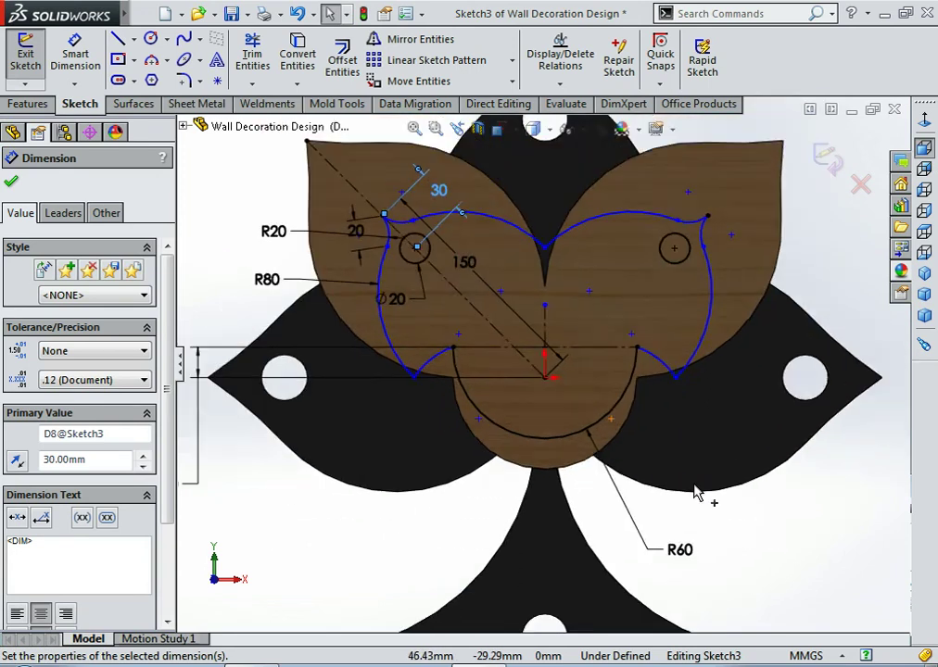
left_click(828, 157)
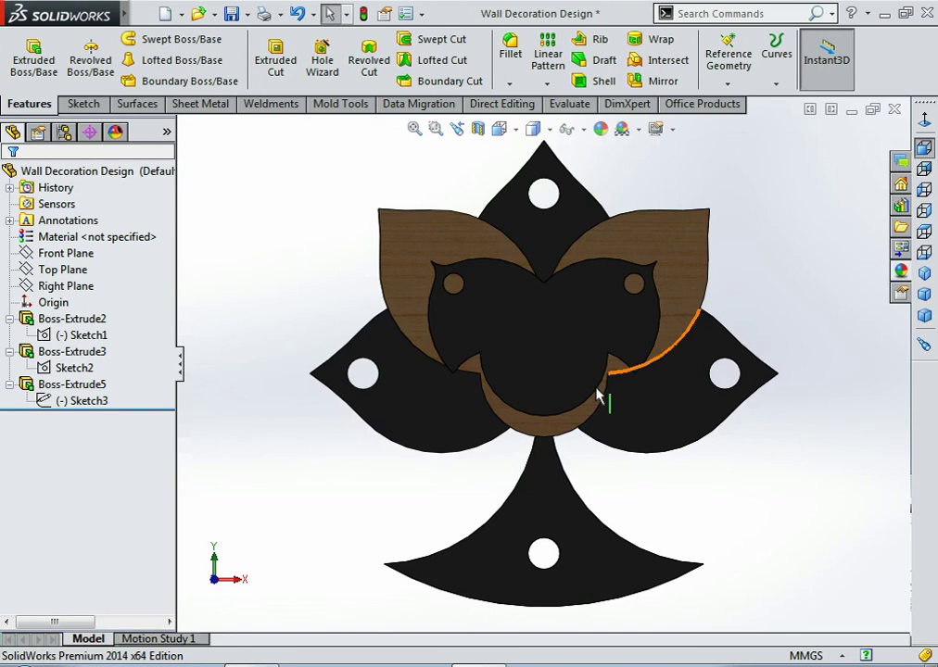
left_click(10, 319)
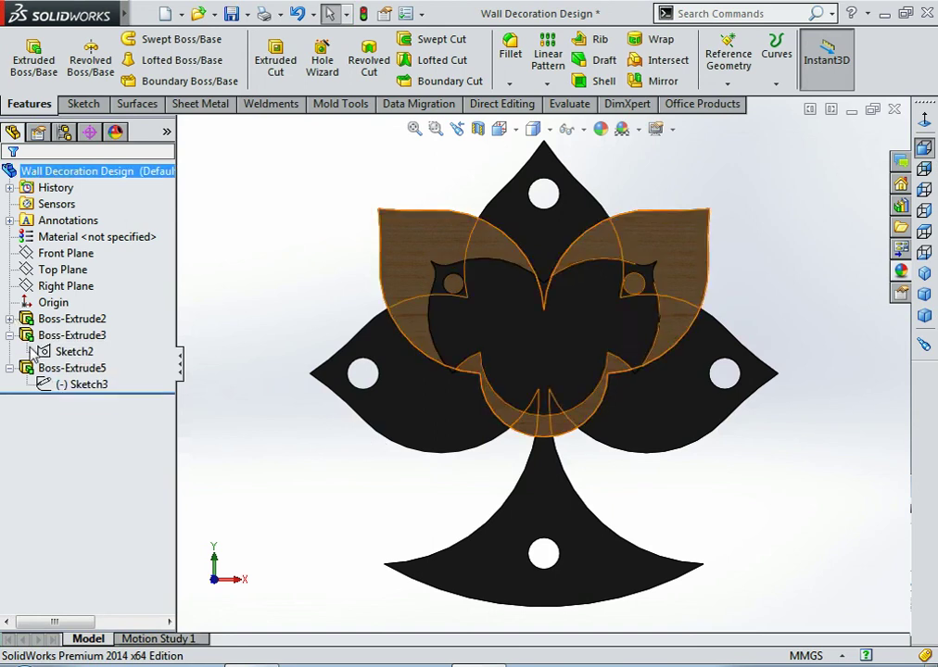
mouse_move(665, 510)
middle_mouse_down()
mouse_move(469, 521)
mouse_move(284, 503)
mouse_move(189, 504)
mouse_move(241, 452)
mouse_move(218, 375)
mouse_move(295, 433)
mouse_move(248, 508)
mouse_move(199, 541)
mouse_move(731, 389)
mouse_move(735, 398)
mouse_move(684, 425)
mouse_move(649, 510)
mouse_move(599, 471)
mouse_move(595, 419)
mouse_move(535, 404)
mouse_move(605, 431)
mouse_move(670, 389)
mouse_move(662, 373)
mouse_move(643, 437)
mouse_move(620, 450)
mouse_move(572, 431)
mouse_move(534, 444)
mouse_move(539, 468)
mouse_move(557, 451)
middle_mouse_up()
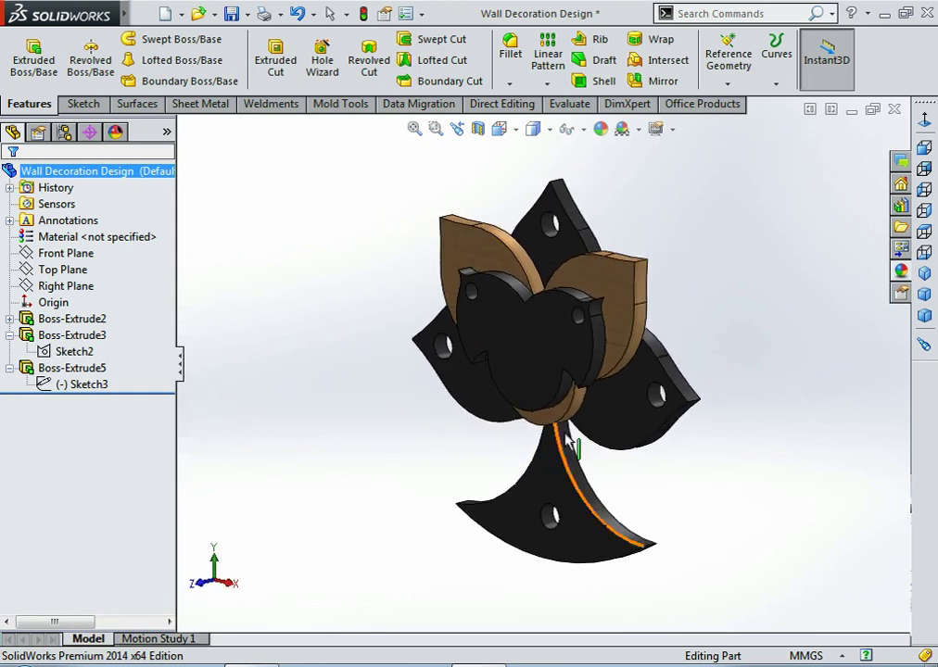
mouse_move(631, 375)
middle_mouse_down()
mouse_move(693, 482)
mouse_move(747, 474)
mouse_move(775, 433)
mouse_move(741, 449)
middle_mouse_up()
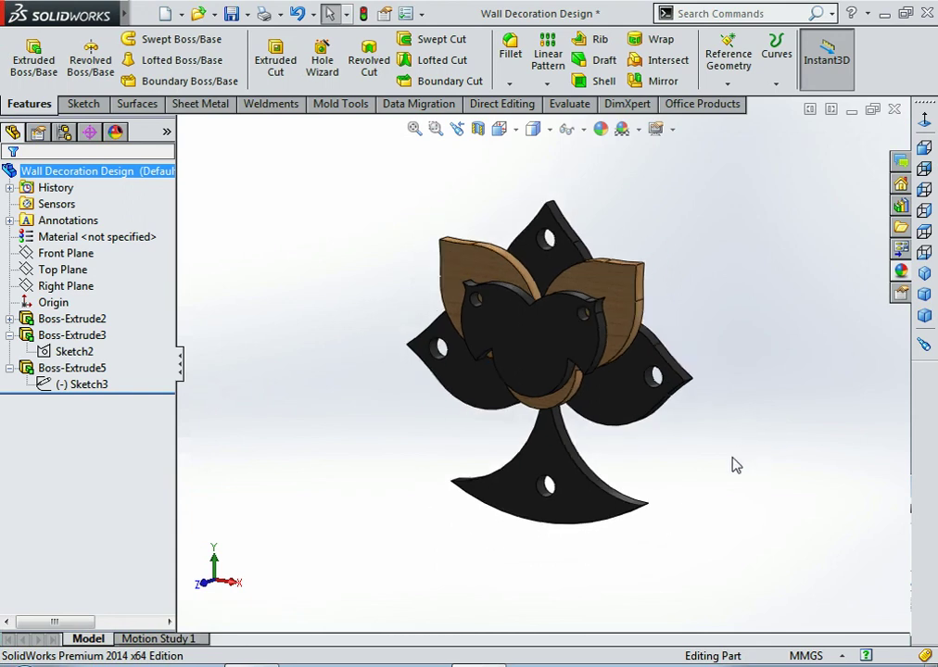
mouse_move(802, 405)
middle_mouse_down()
mouse_move(690, 391)
mouse_move(620, 429)
mouse_move(653, 371)
middle_mouse_up()
scroll(475, 351, "up", 3)
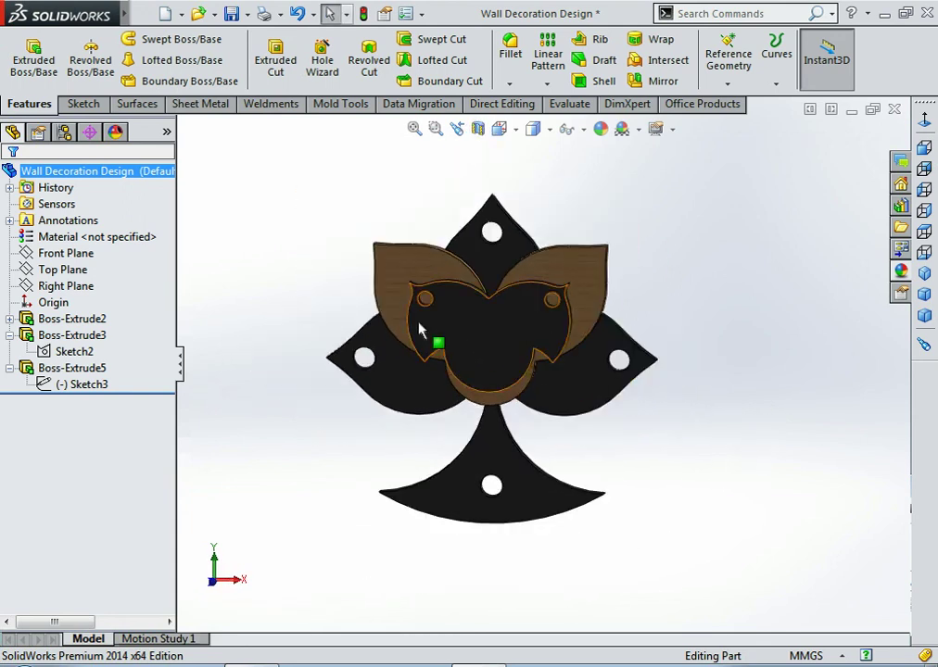
scroll(417, 315, "down", 5)
scroll(709, 458, "up", 2)
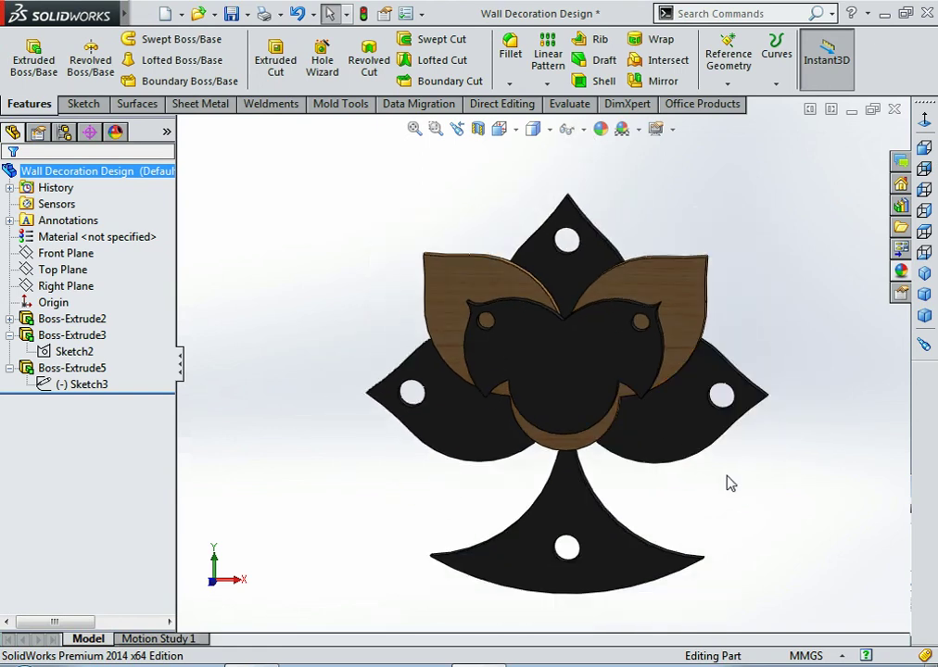